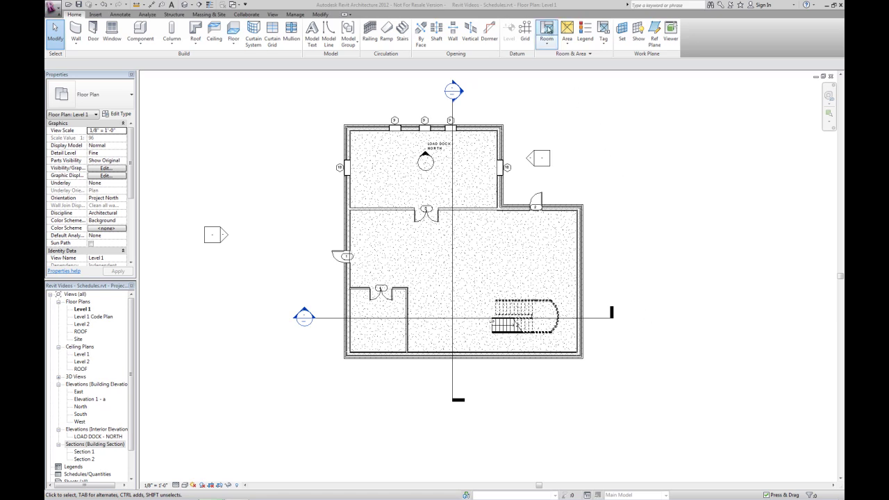
- Place rooms 1–3 in the upper, large lower and small lower-left Level 1 spaces
left_click(548, 29)
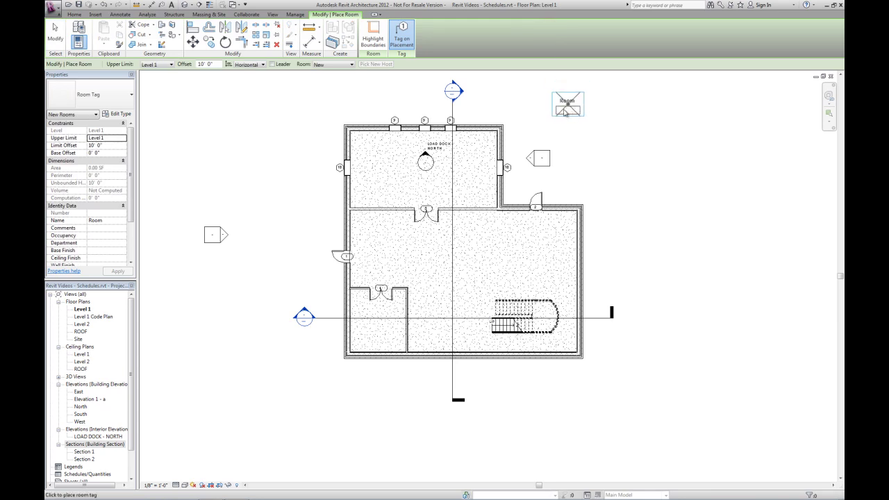
left_click(395, 159)
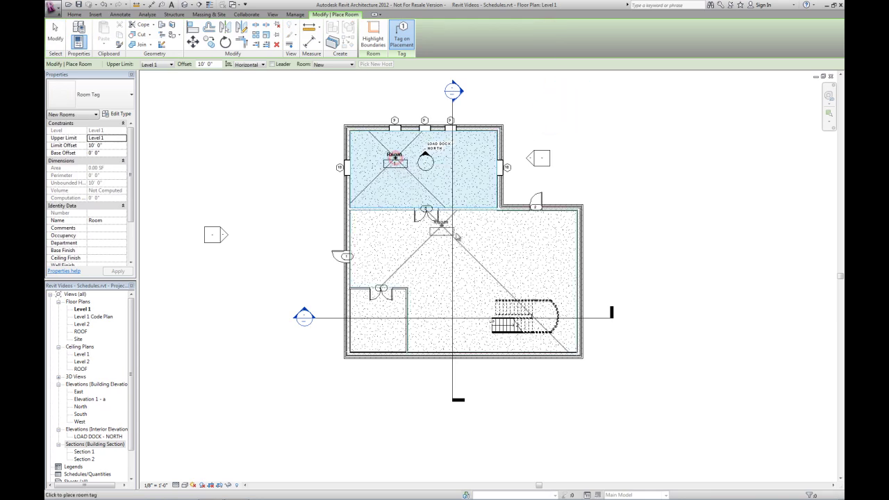
left_click(486, 247)
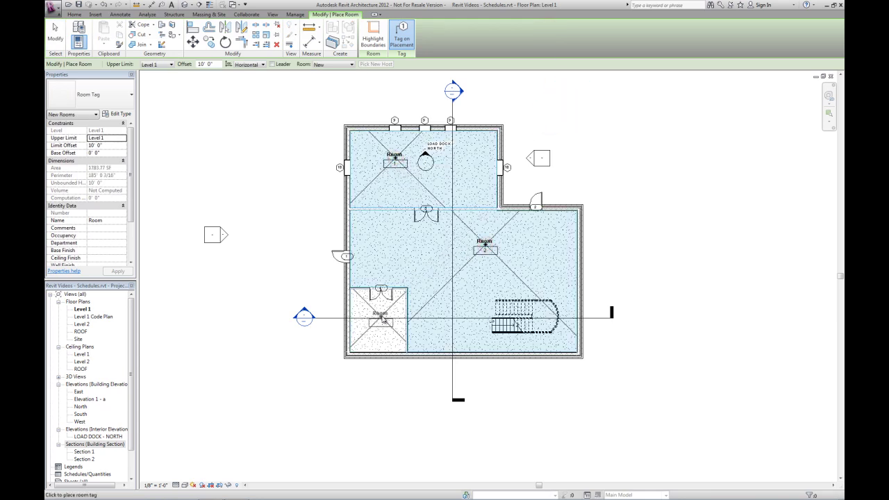
left_click(382, 317)
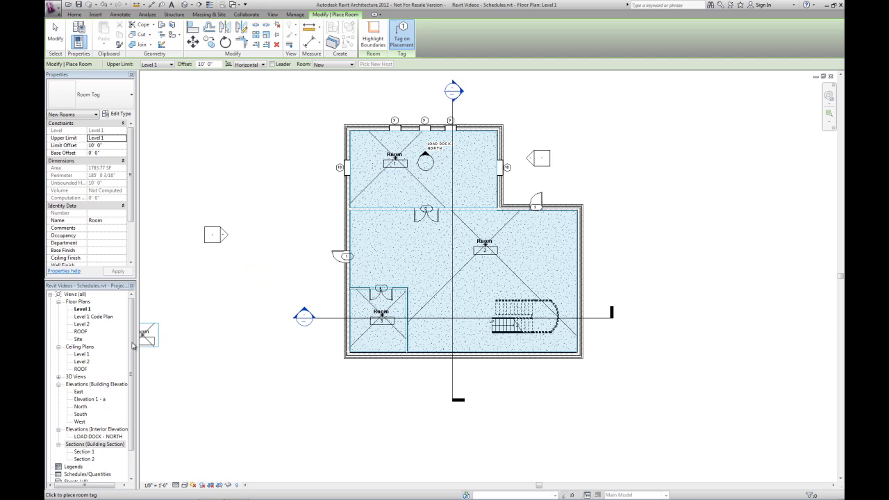
- On the Level 2 plan, place rooms 4, 5 and 6 in the upper-, middle- and lower-left spaces
double_click(82, 324)
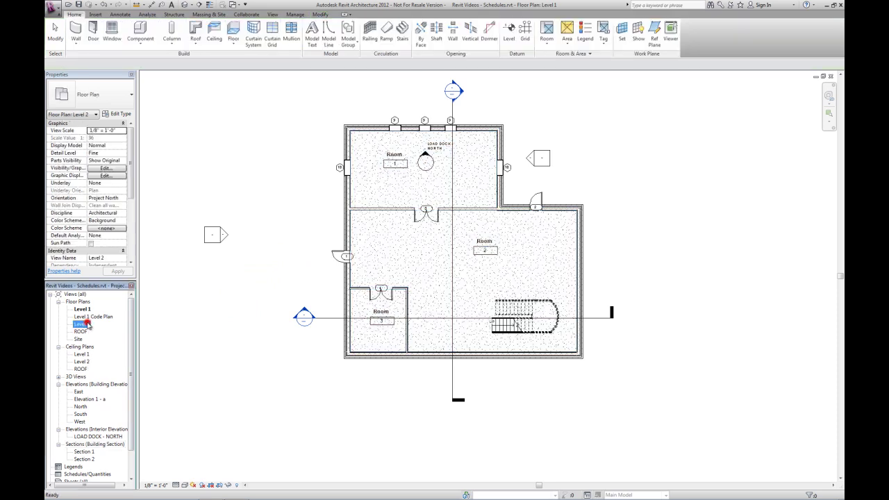
left_click(547, 33)
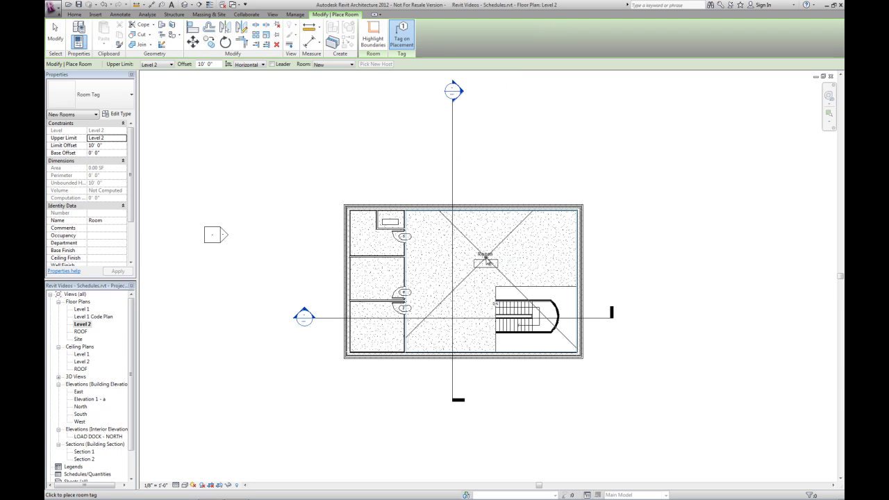
left_click(374, 241)
left_click(373, 271)
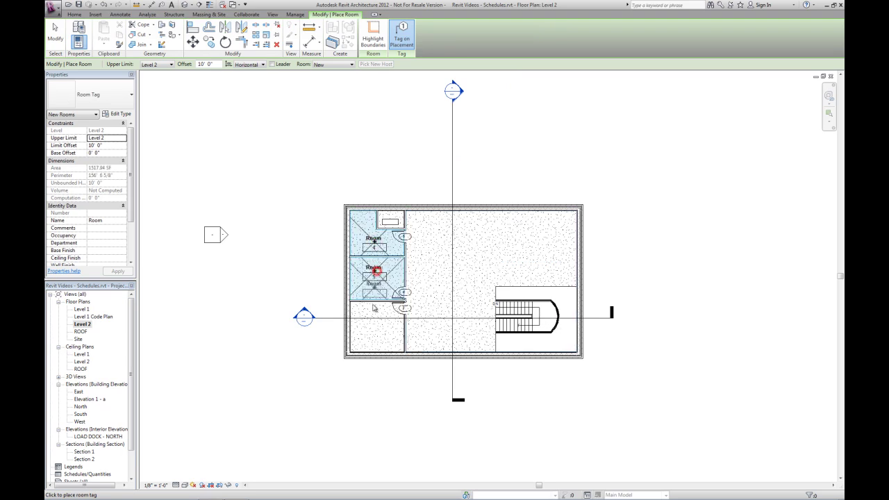
left_click(369, 320)
left_click(465, 249)
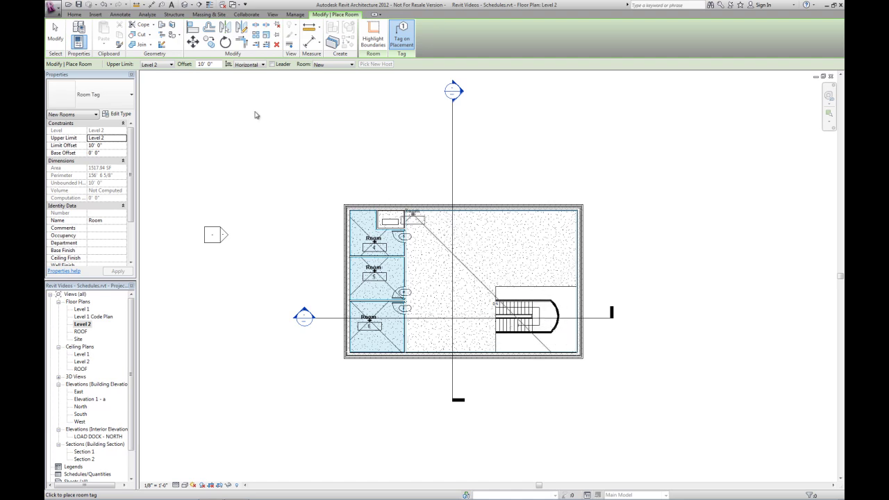
left_click(55, 35)
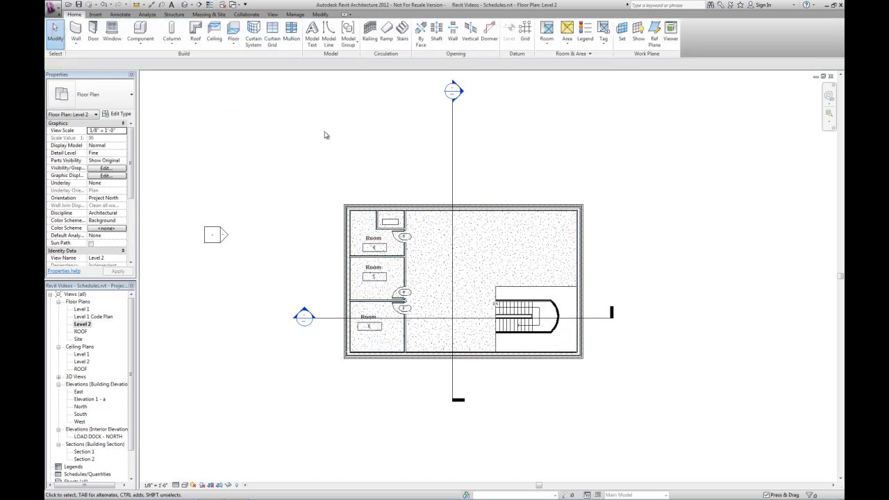
- Draw room separation lines from the right wall to the stair corner and down to the bottom wall
left_click(548, 44)
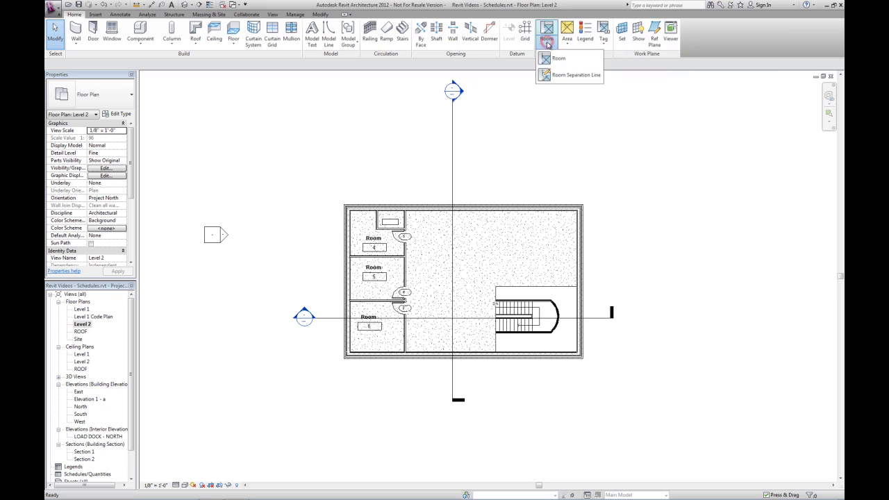
left_click(575, 75)
scroll(574, 288, "up", 3)
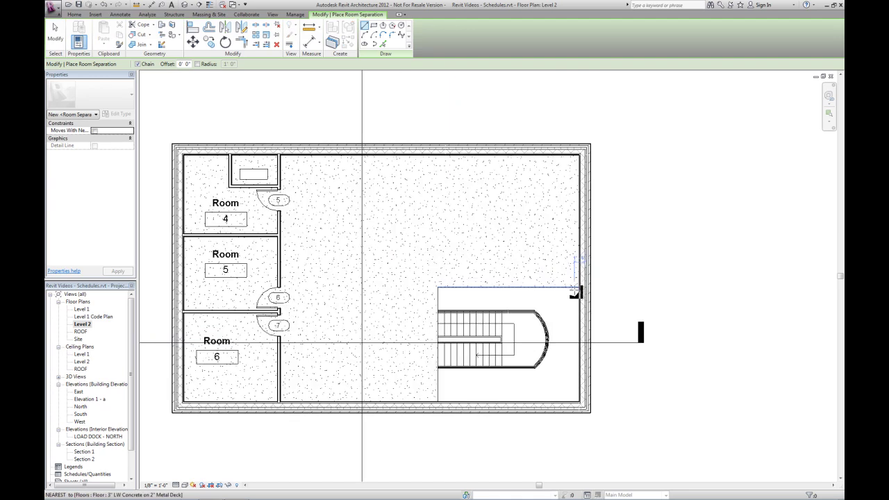
left_click(579, 286)
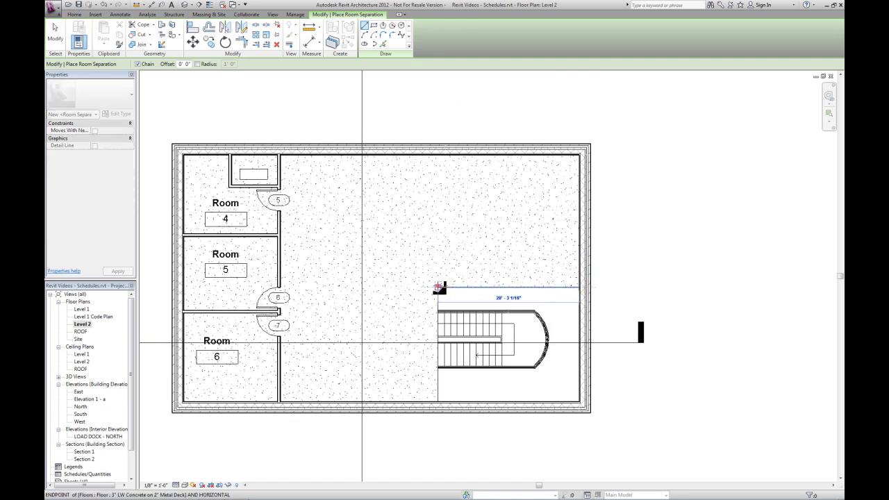
left_click(438, 286)
left_click(439, 402)
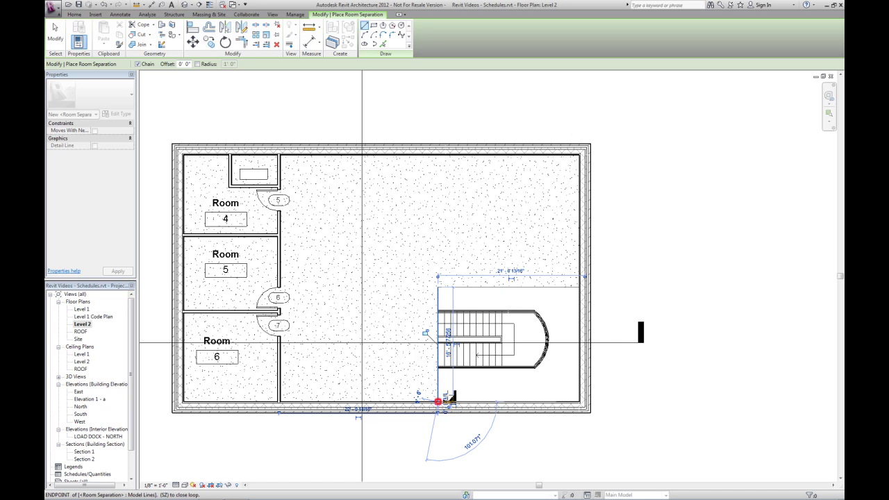
left_click(60, 43)
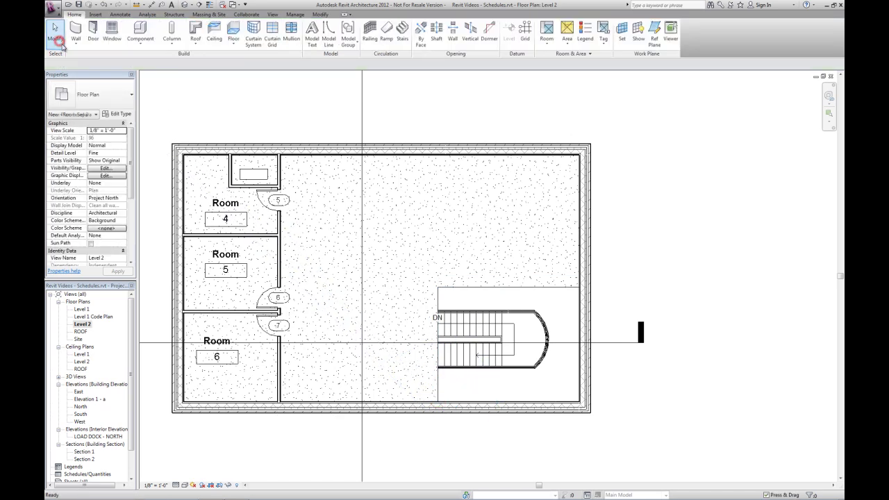
- Place room 7 in the large open area beside the stair
left_click(546, 32)
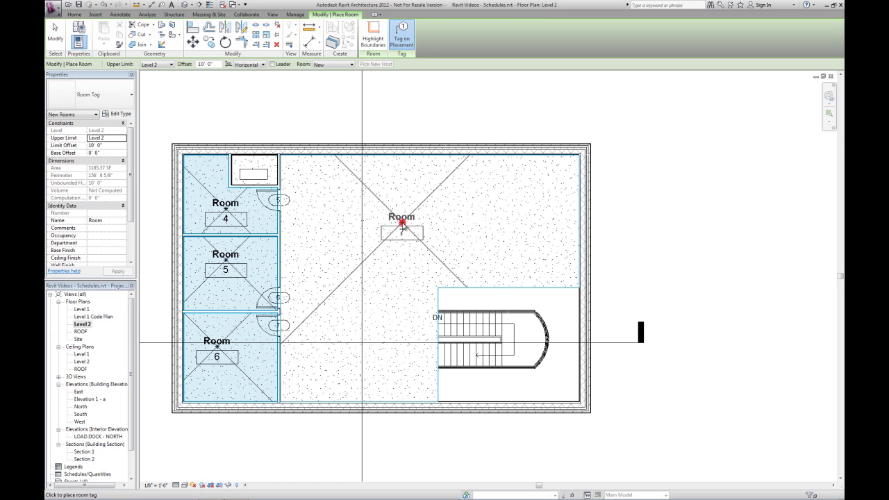
left_click(402, 223)
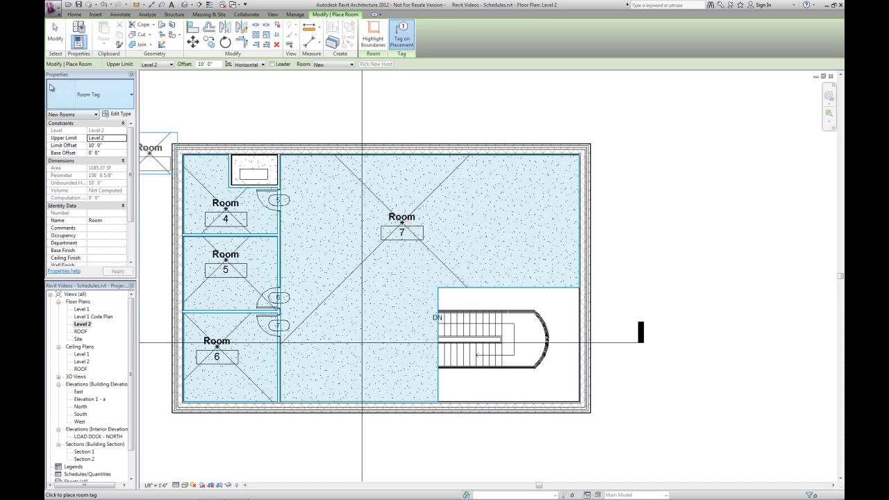
left_click(55, 31)
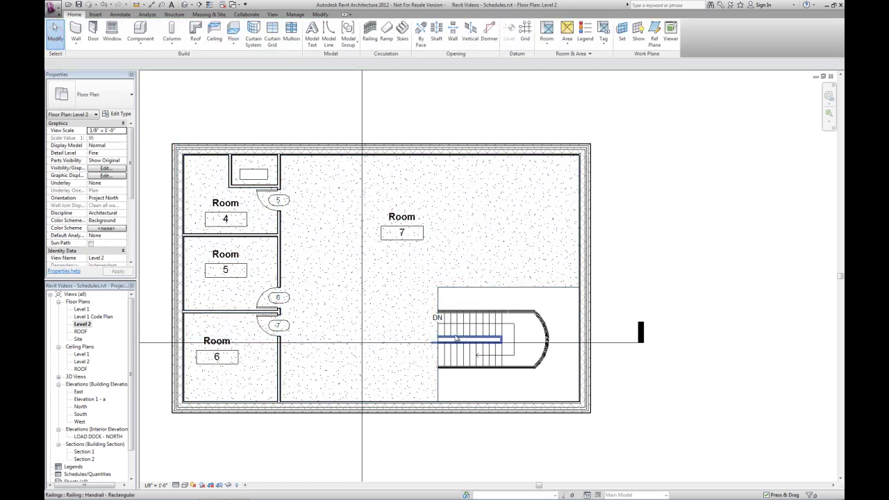
middle_click_drag(447, 341, 510, 306)
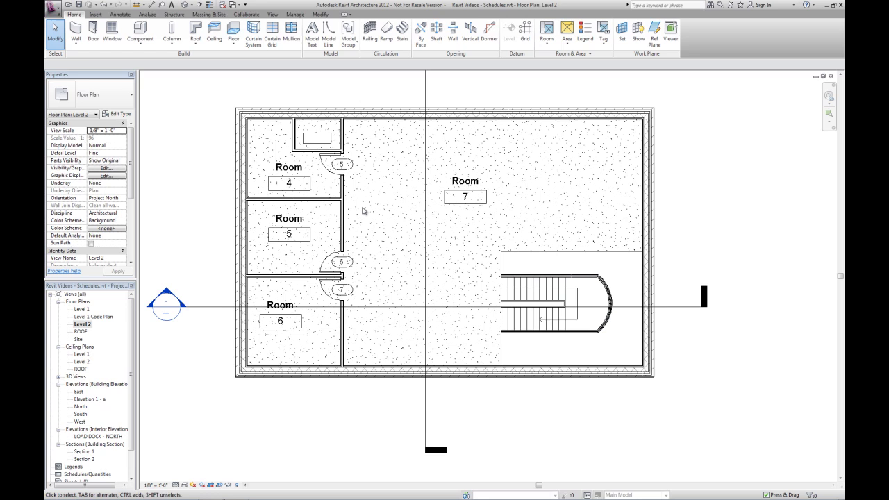
- Uncheck Room Bounding for the two small closet walls
left_click(305, 152)
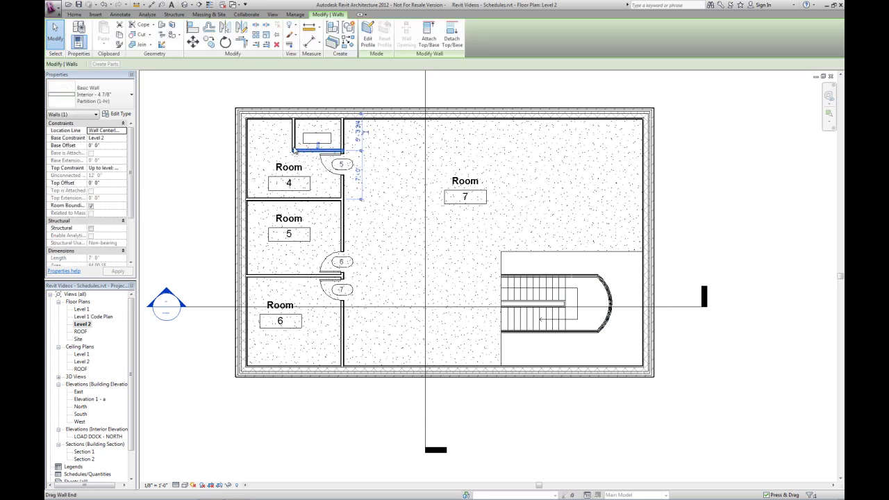
left_click(294, 139, "ctrl")
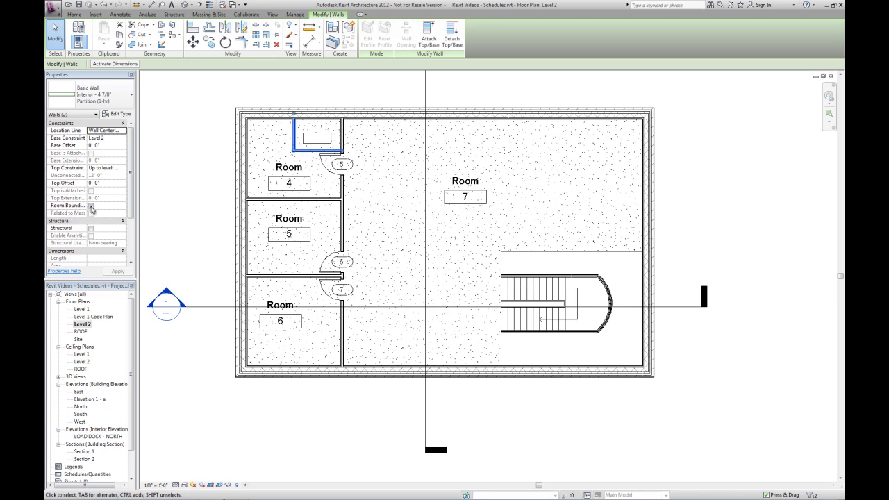
left_click(90, 207)
left_click(168, 194)
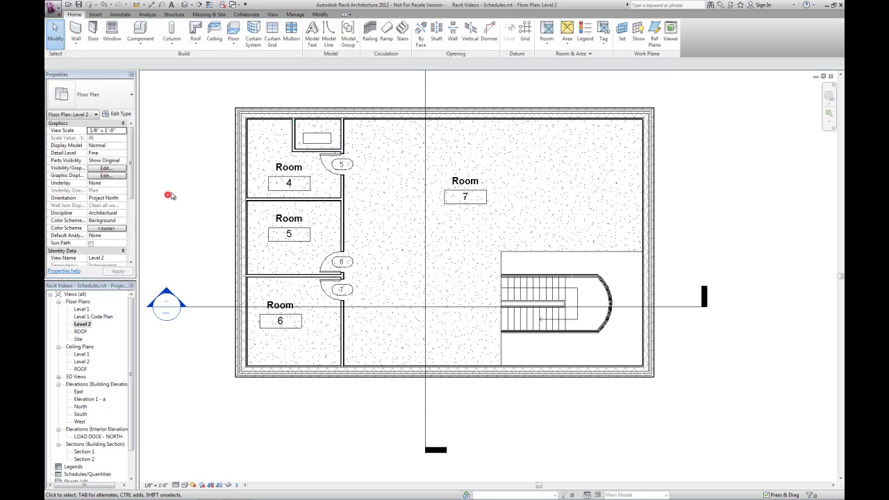
- Select rooms 4 and 5 to confirm room 4 now includes the closet
left_click(271, 155)
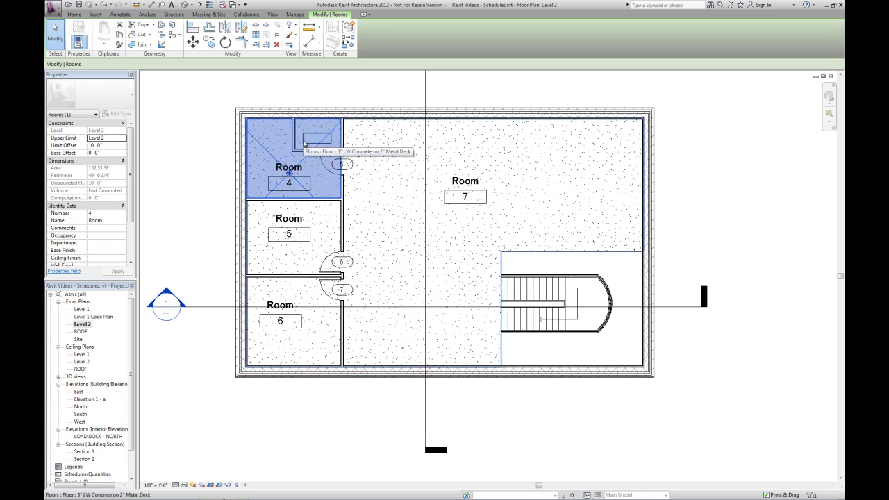
left_click(204, 174)
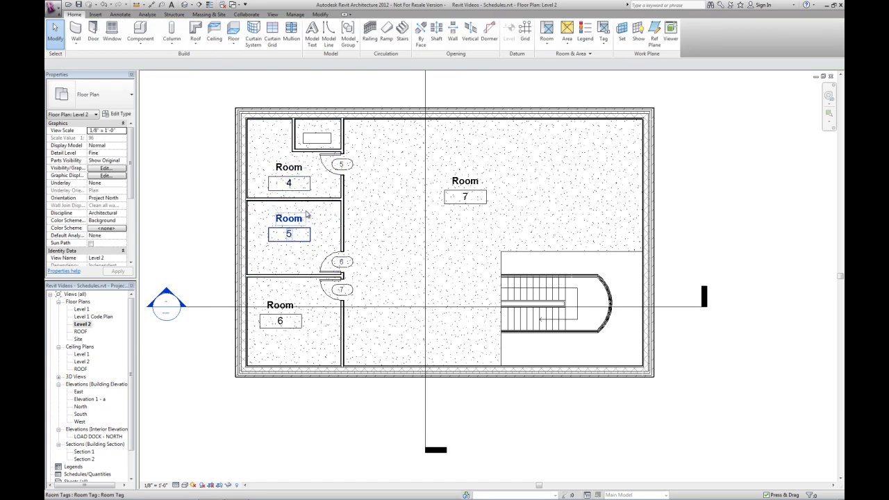
left_click(315, 249)
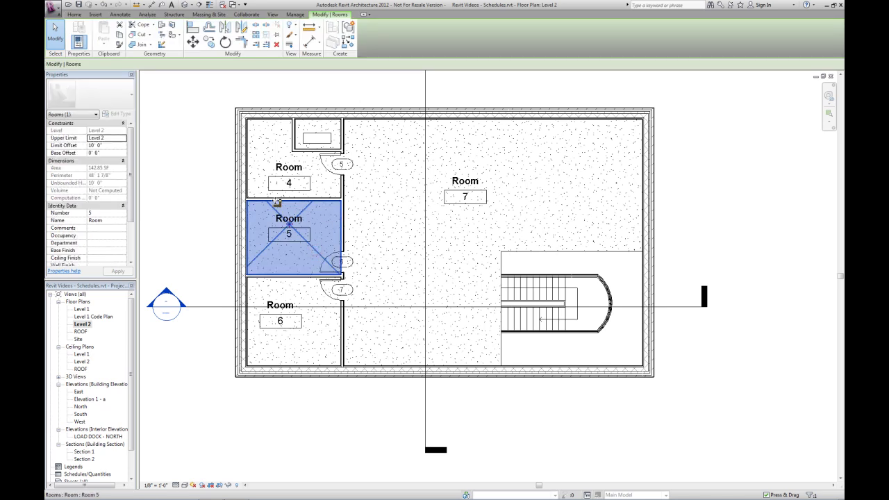
- Switch the room 5 tag to the Room Tag With Area type
left_click(199, 215)
left_click(276, 229)
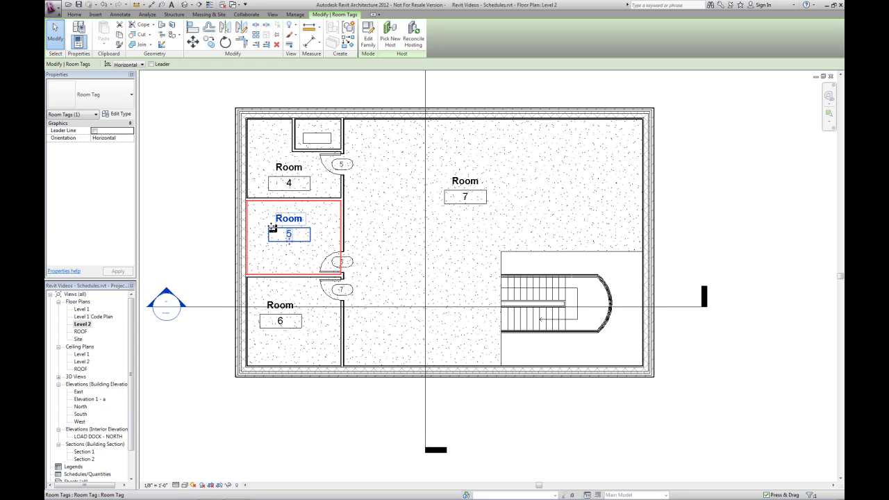
left_click(116, 98)
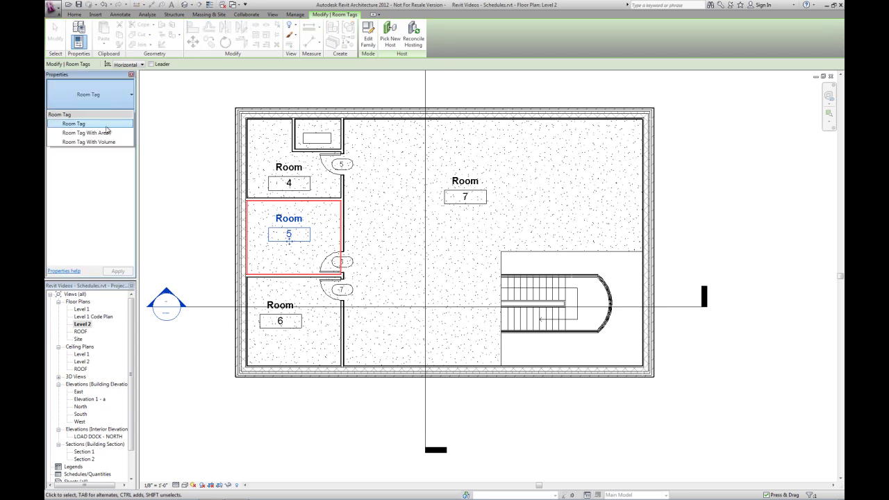
left_click(95, 133)
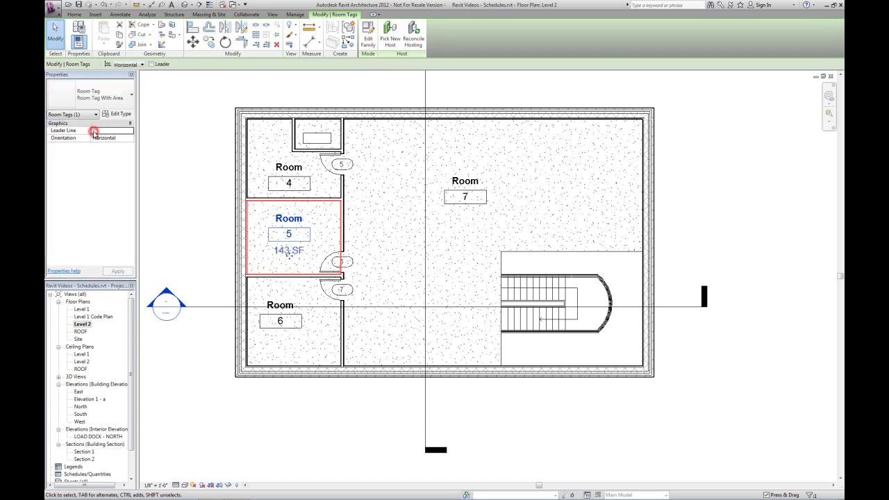
left_click(191, 206)
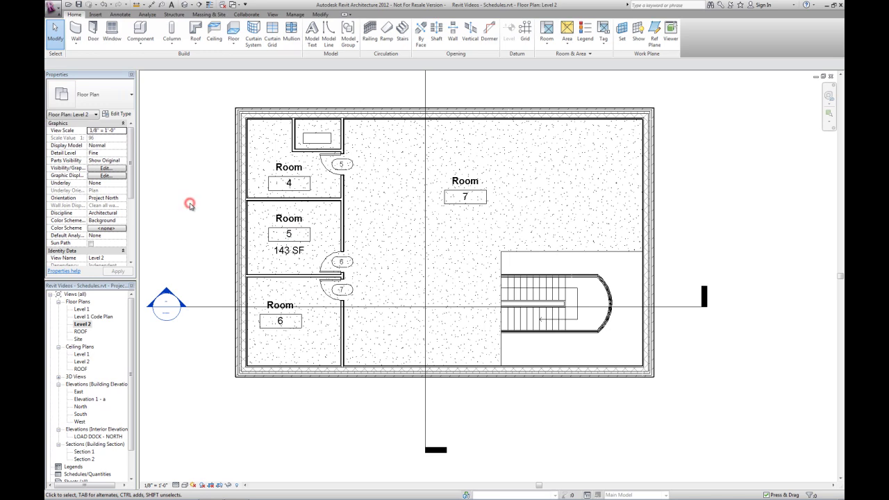
- Select all room tags in the project and change them to Room Tag With Area
left_click(277, 179)
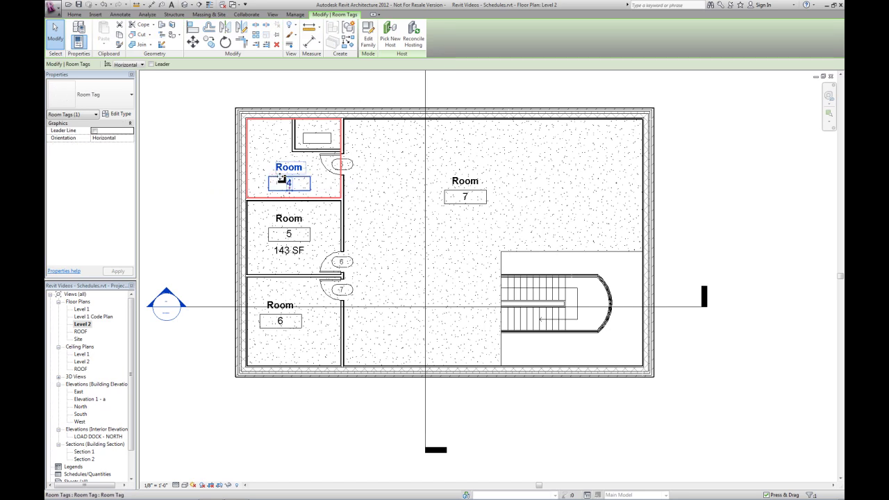
right_click(281, 180)
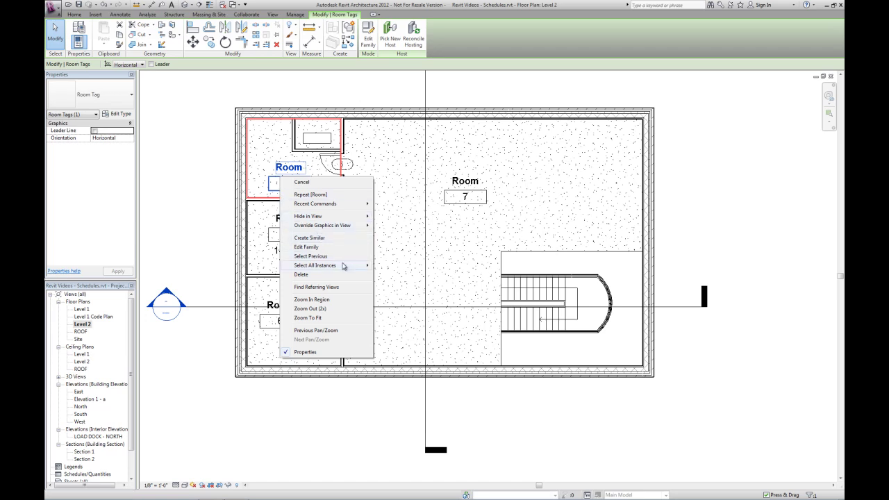
mouse_move(343, 266)
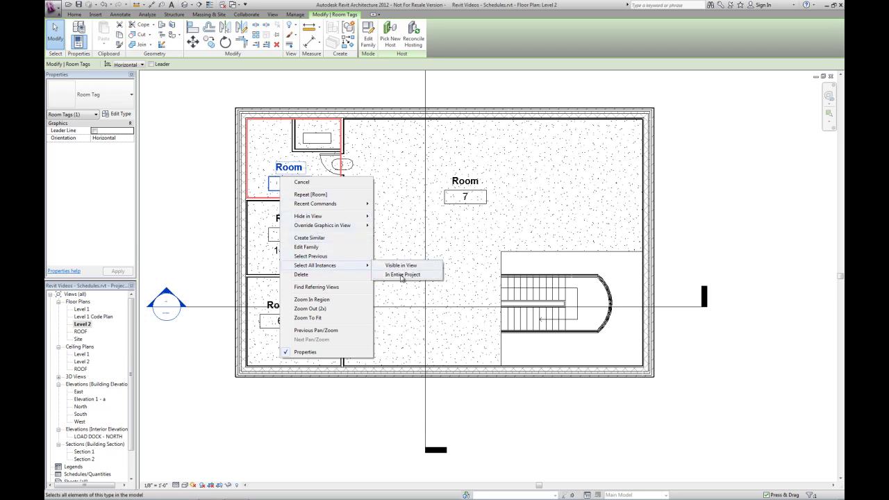
left_click(401, 275)
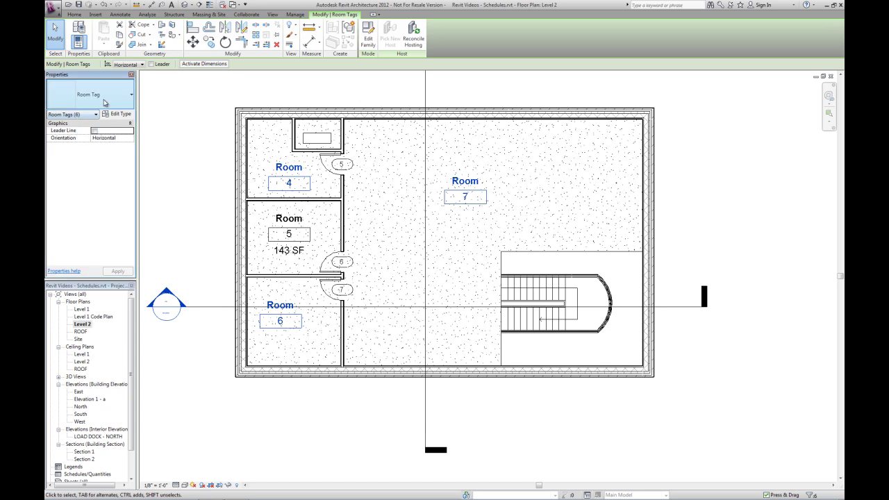
left_click(82, 95)
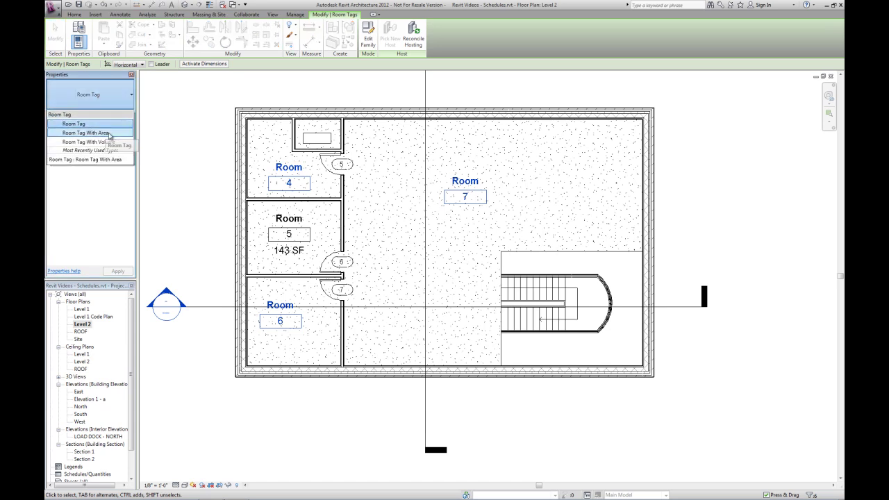
left_click(110, 133)
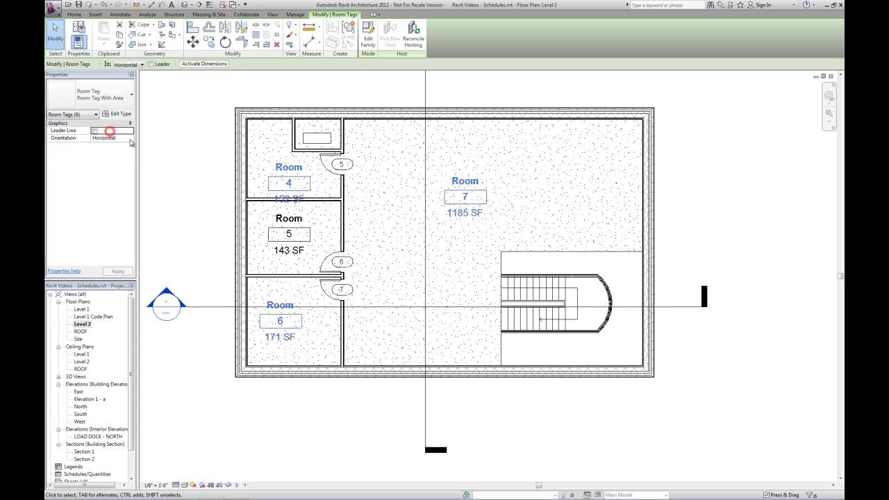
left_click(203, 164)
- Drag the Room 4 tag higher so it sits clear inside the room
left_click(292, 178)
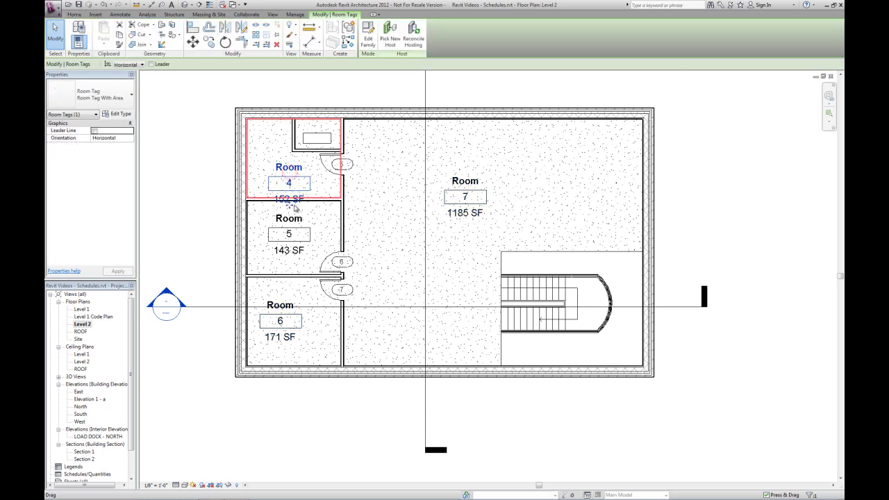
left_click_drag(291, 211, 292, 199)
left_click(189, 200)
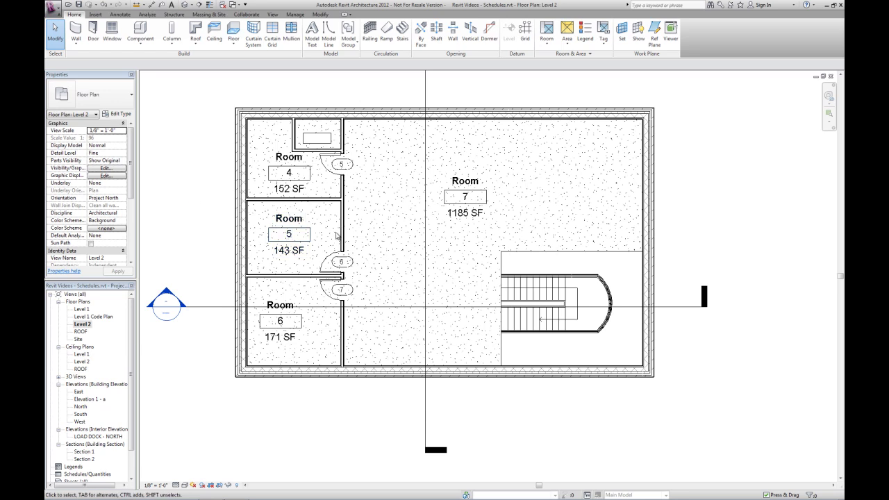
left_click_drag(342, 231, 366, 236)
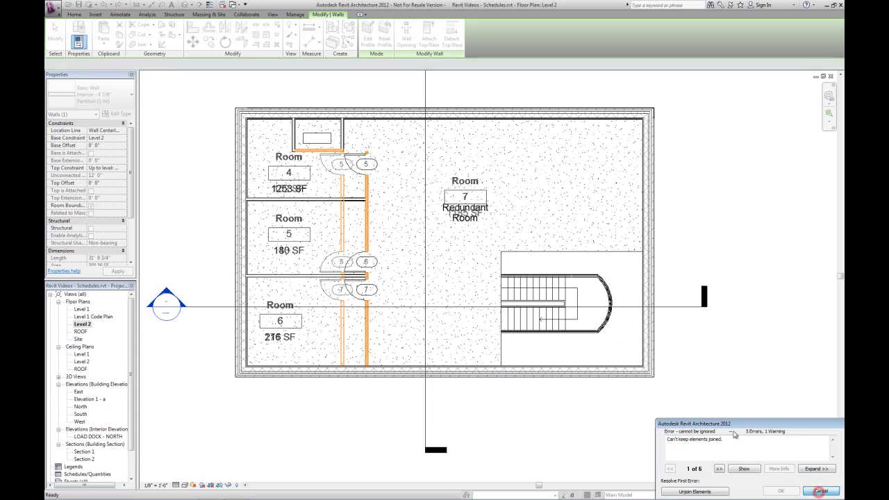
left_click(821, 491)
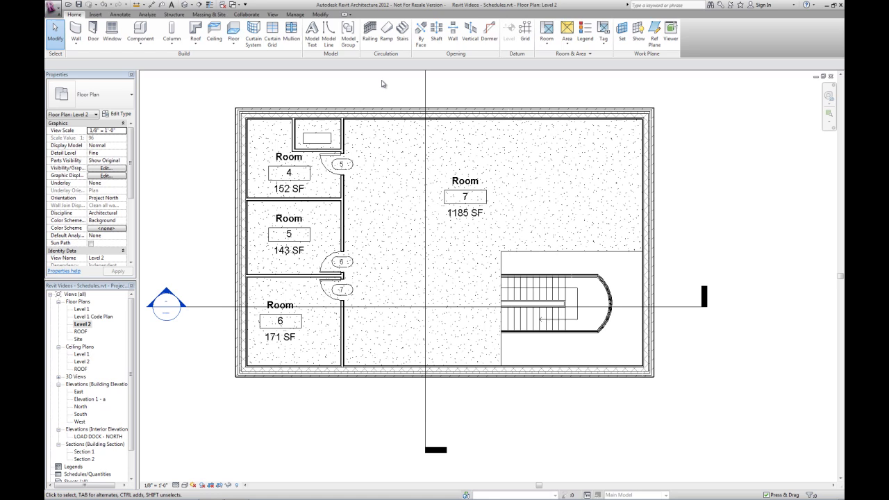
- Create a Rooms schedule named 'Room Finish Schedule' with phase New Construction via Schedule/Quantities
left_click(271, 15)
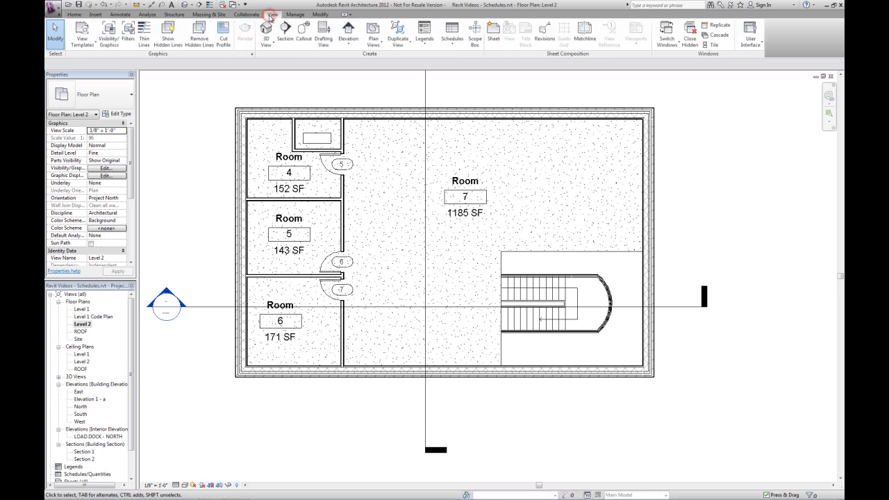
left_click(453, 40)
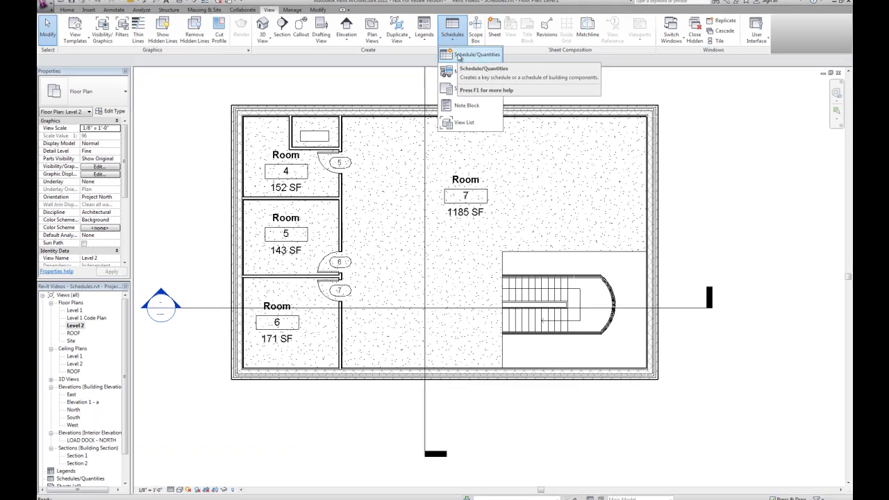
left_click(459, 60)
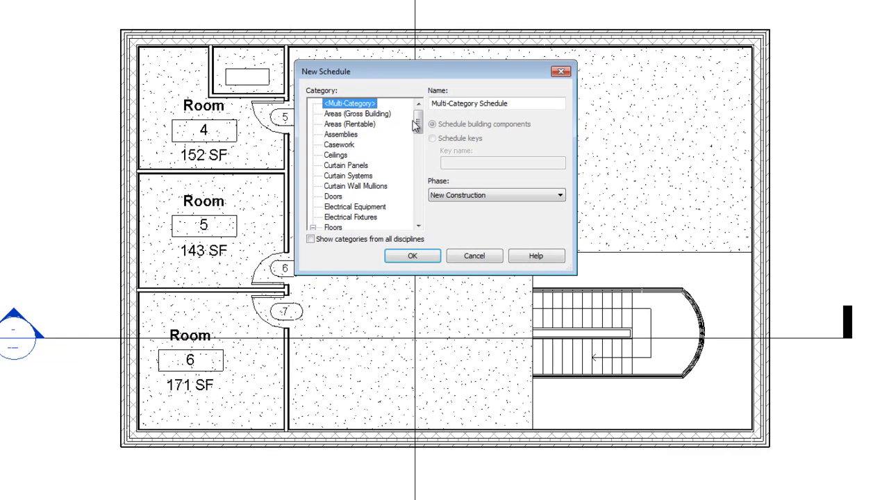
left_click_drag(415, 124, 409, 196)
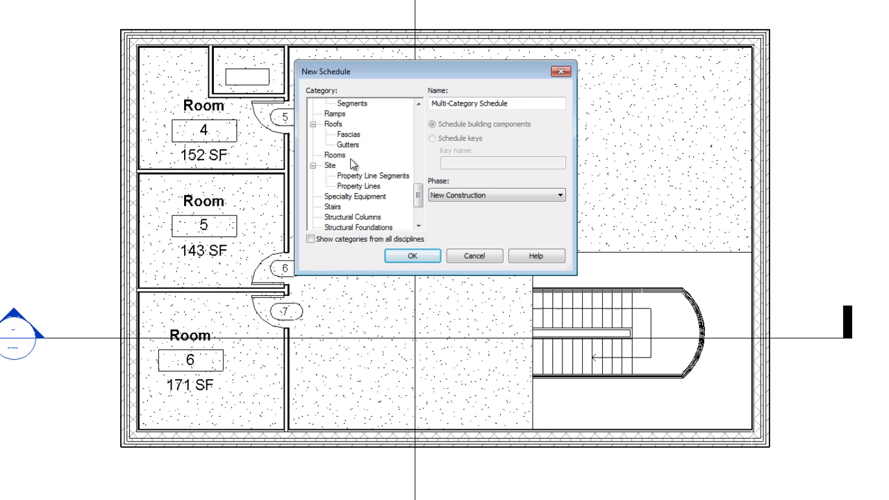
left_click(338, 157)
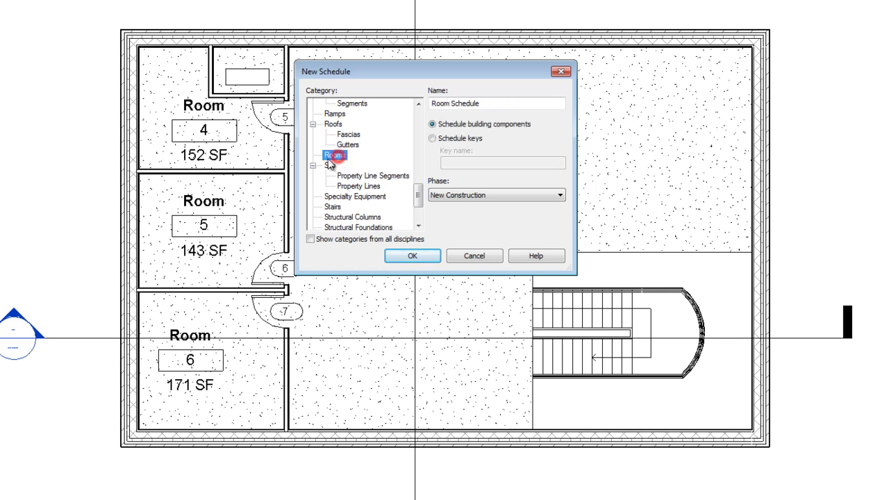
left_click(454, 104)
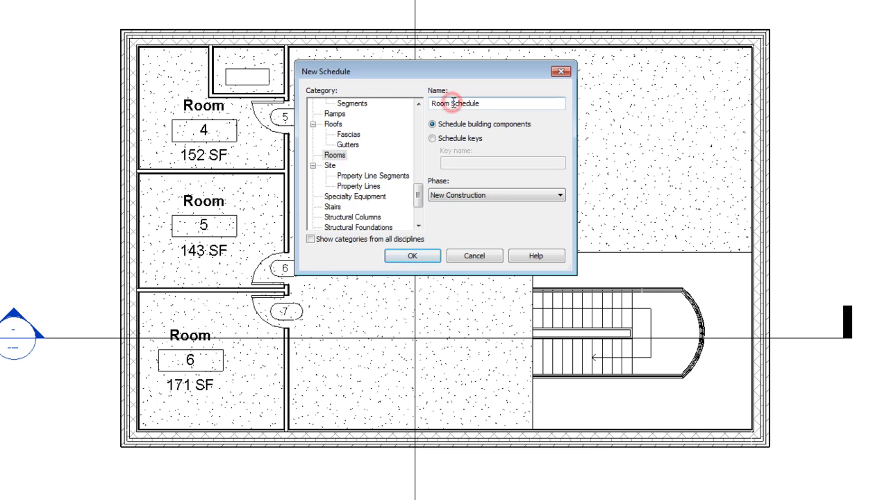
type("Finish")
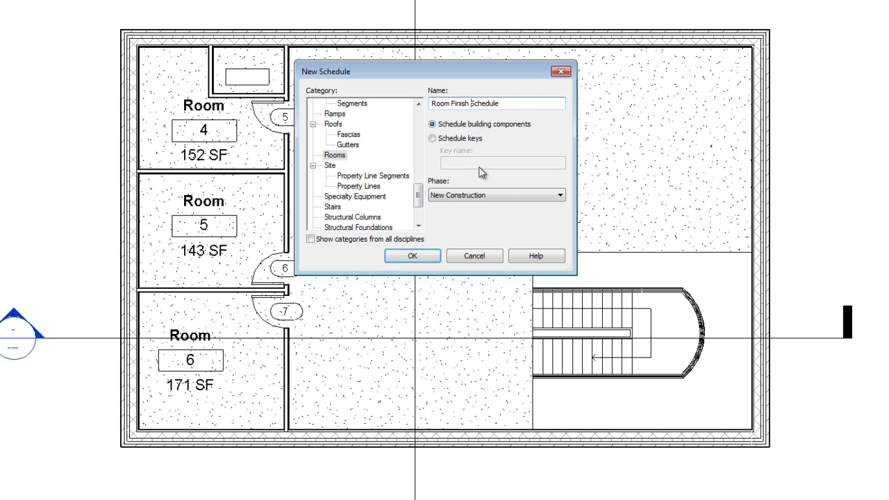
left_click(469, 197)
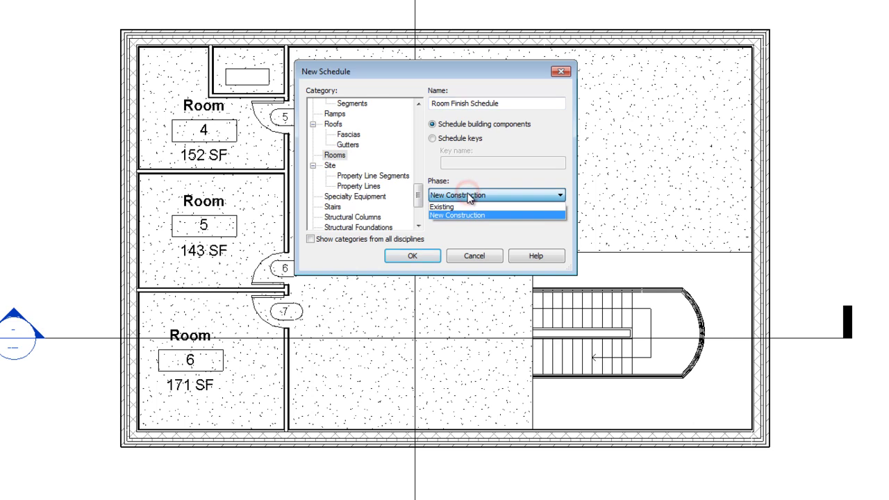
left_click(465, 193)
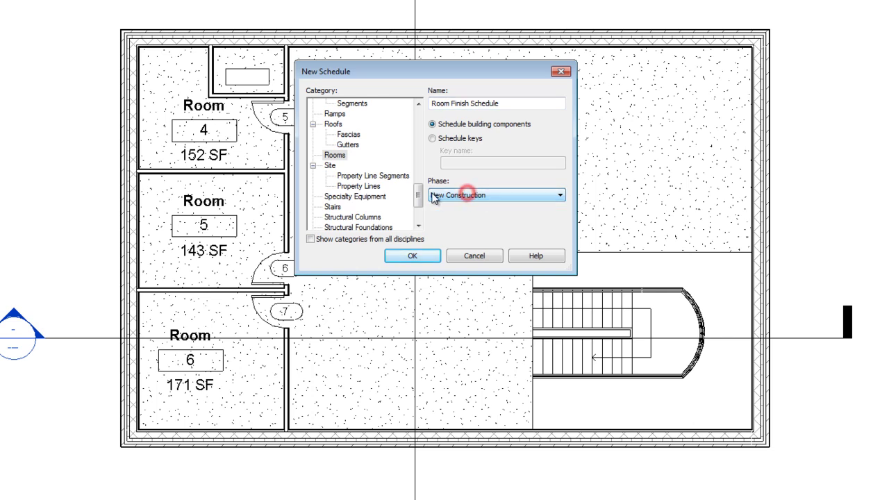
left_click(411, 257)
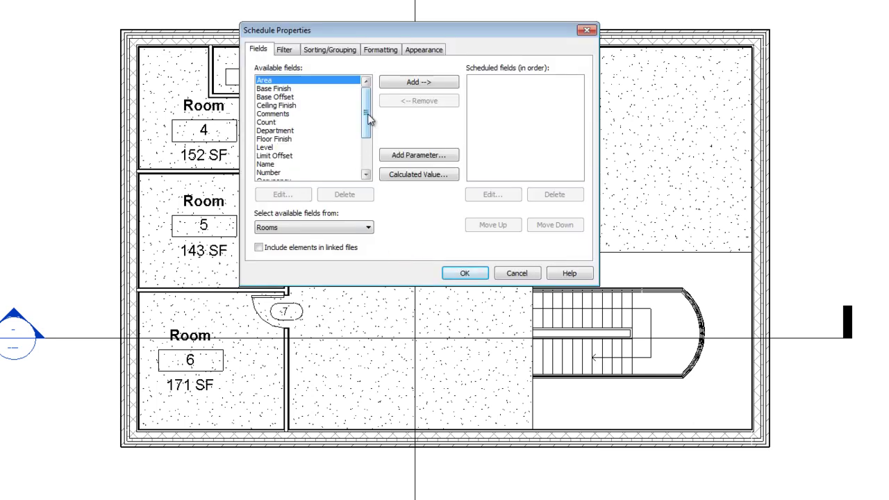
- Add Name, Number and Level to the scheduled fields
left_click_drag(367, 115, 366, 135)
left_click(267, 122)
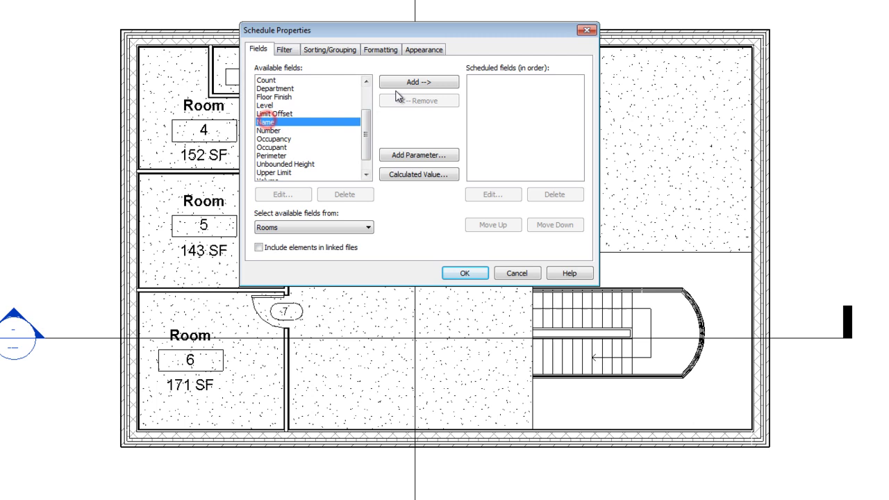
left_click(409, 82)
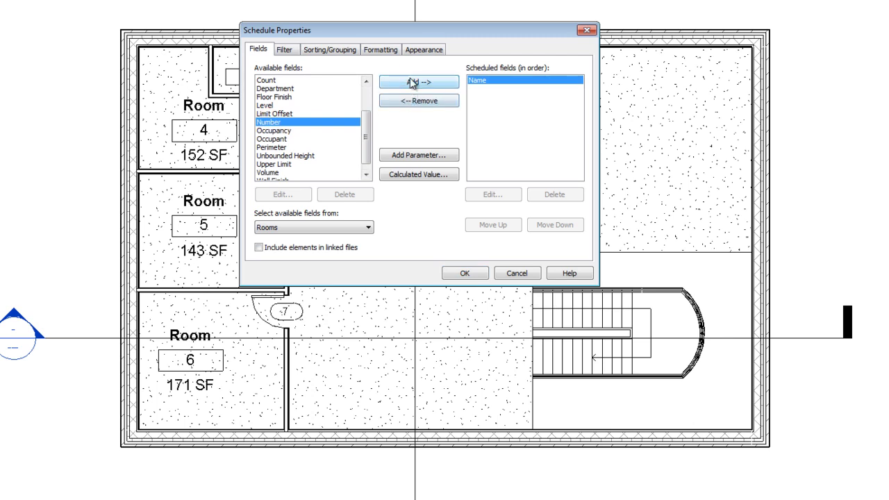
left_click(412, 82)
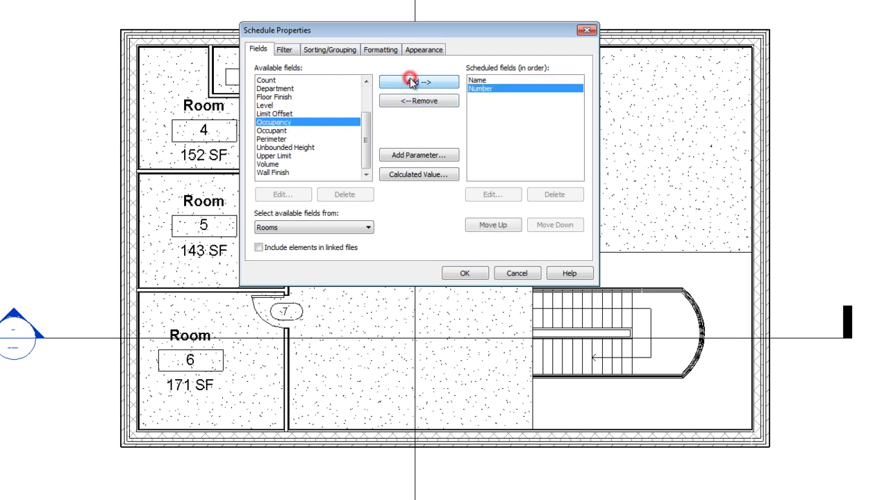
left_click(270, 105)
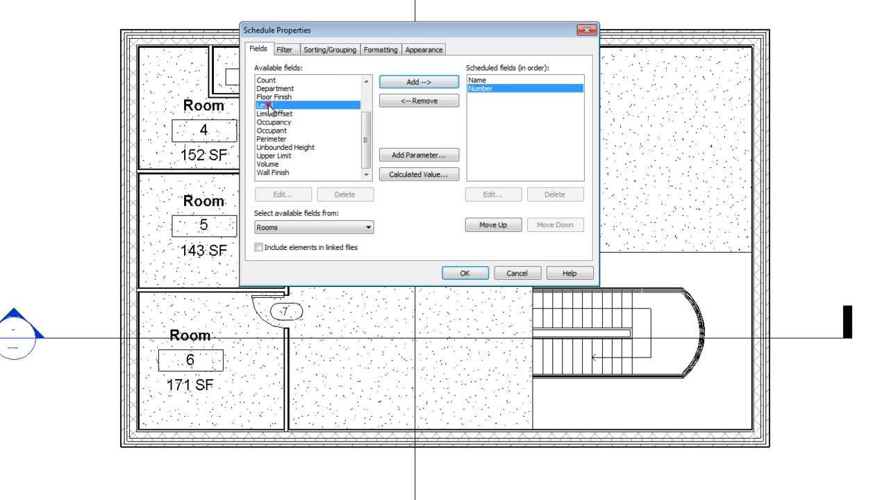
left_click(412, 82)
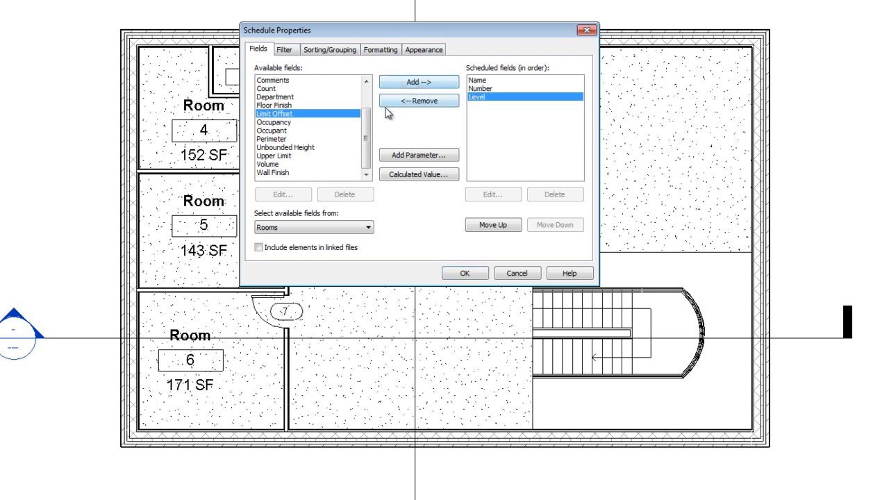
- Add Base Finish and Ceiling Finish to the fields and create the schedule
left_click_drag(366, 128, 367, 99)
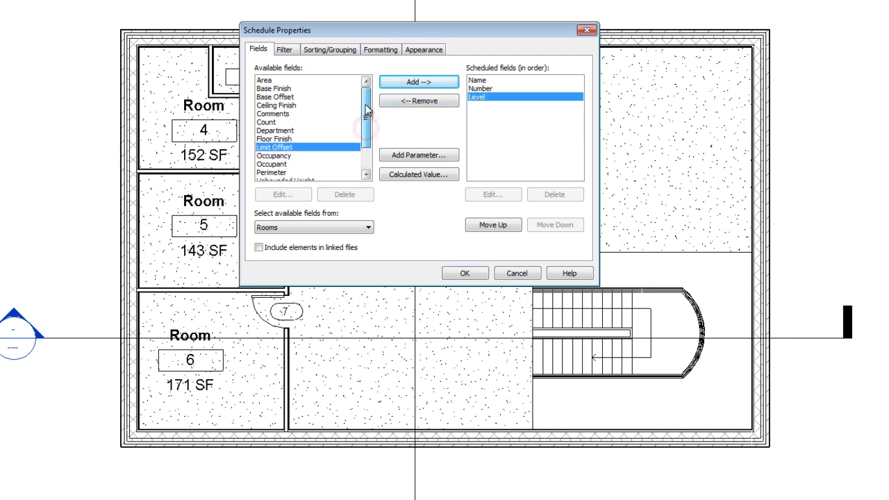
left_click(275, 89)
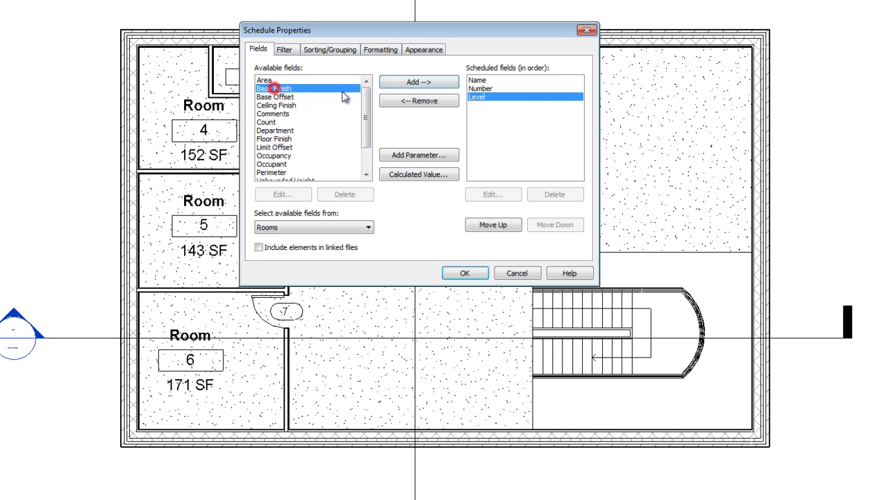
left_click(415, 82)
left_click(288, 97)
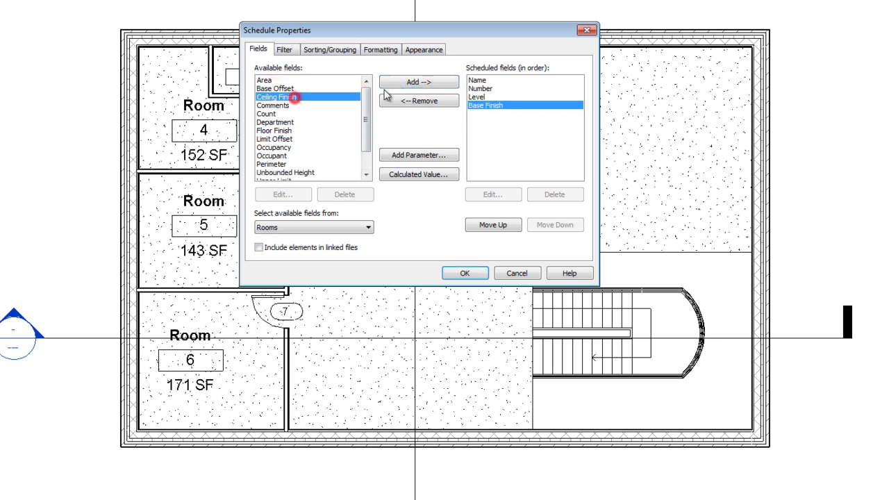
left_click(414, 82)
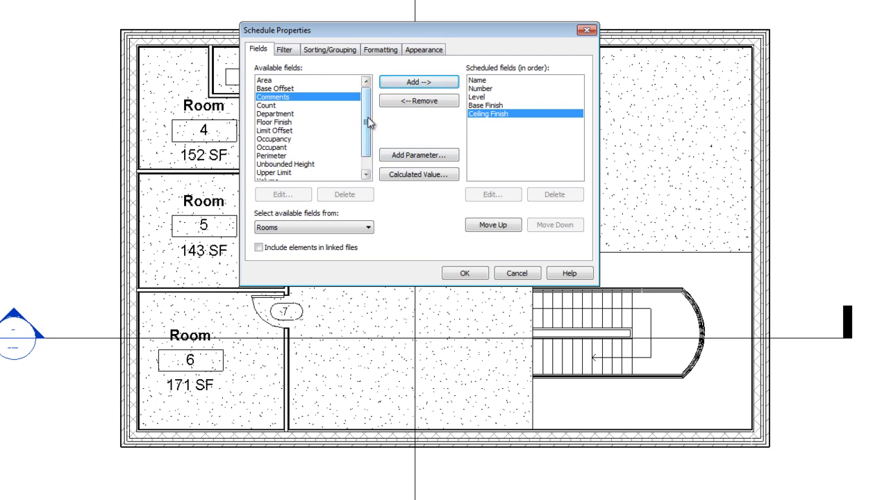
left_click_drag(366, 118, 366, 131)
left_click(267, 173)
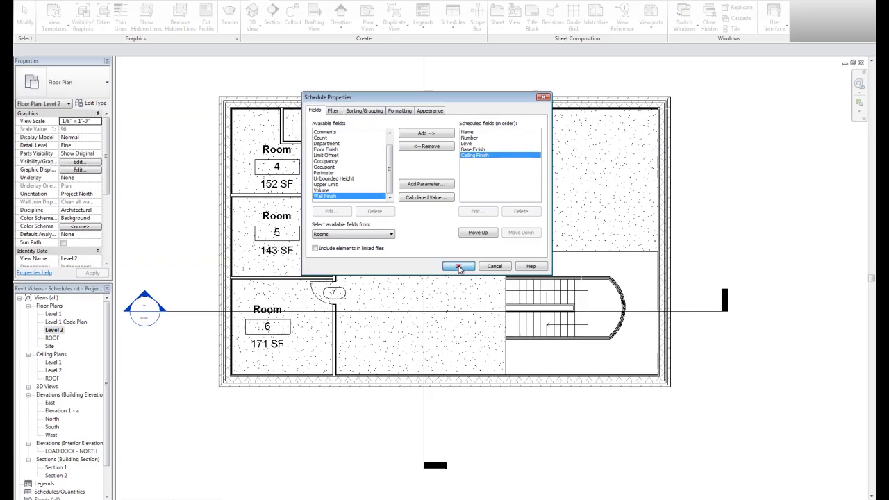
left_click(465, 272)
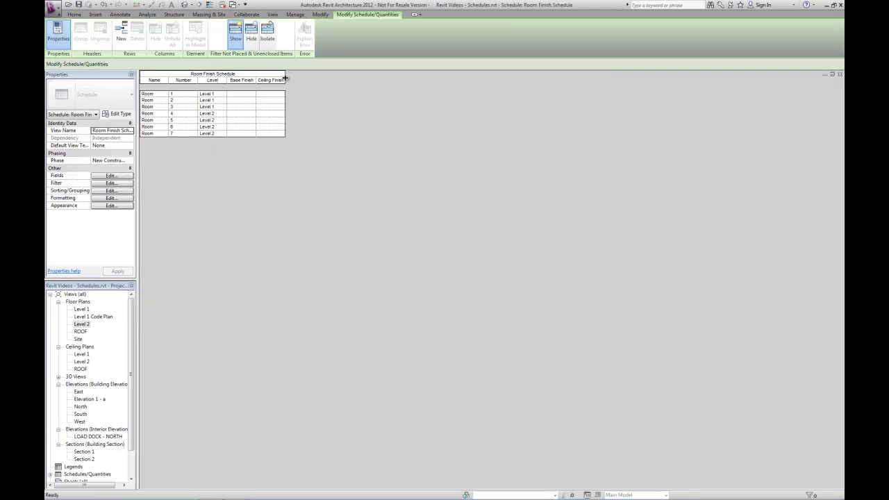
- Widen the Ceiling Finish column, then rename the small Level 1 room to OFFICE
left_click_drag(284, 78, 323, 79)
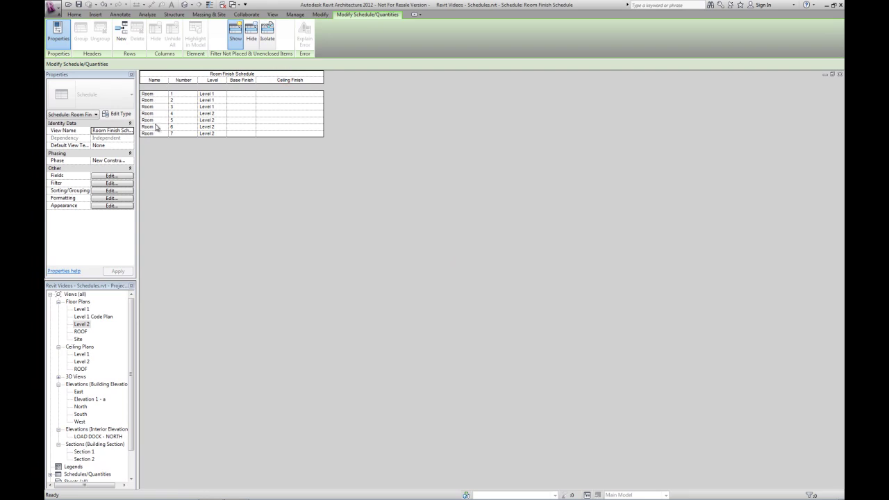
double_click(83, 309)
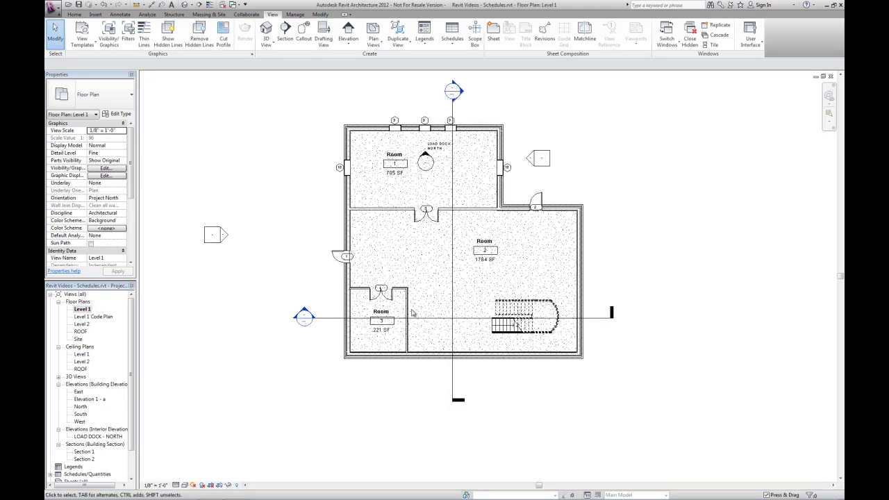
left_click(380, 311)
left_click(375, 310)
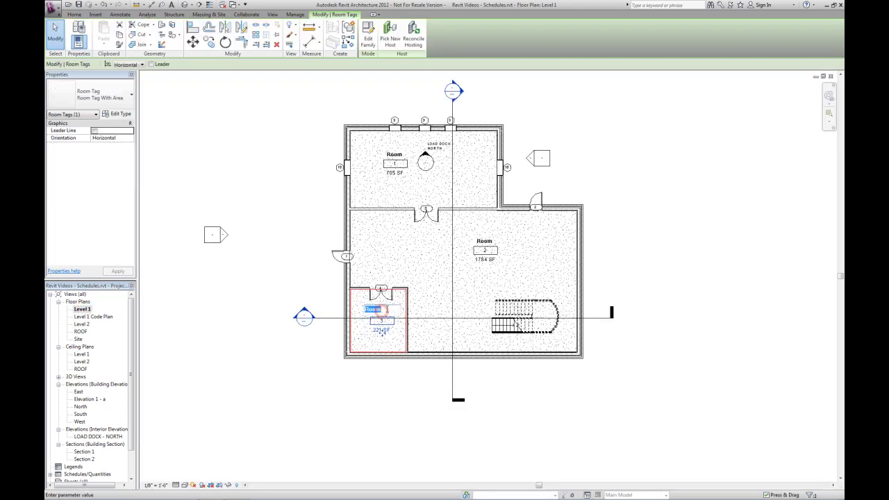
type("0")
key("Return")
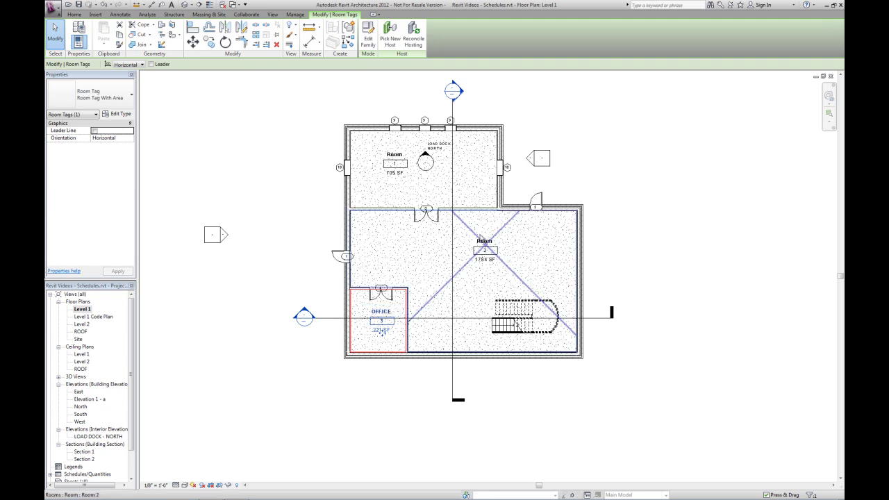
- Rename room 2 to LOBBY and expand Schedules/Quantities in the Project Browser
left_click(484, 241)
left_click(484, 240)
type("LOBBY")
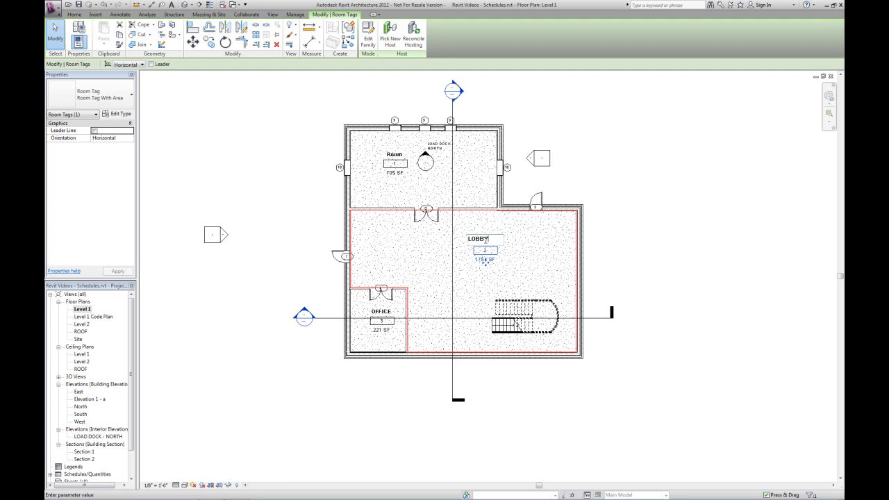
key("Return")
left_click_drag(131, 391, 128, 425)
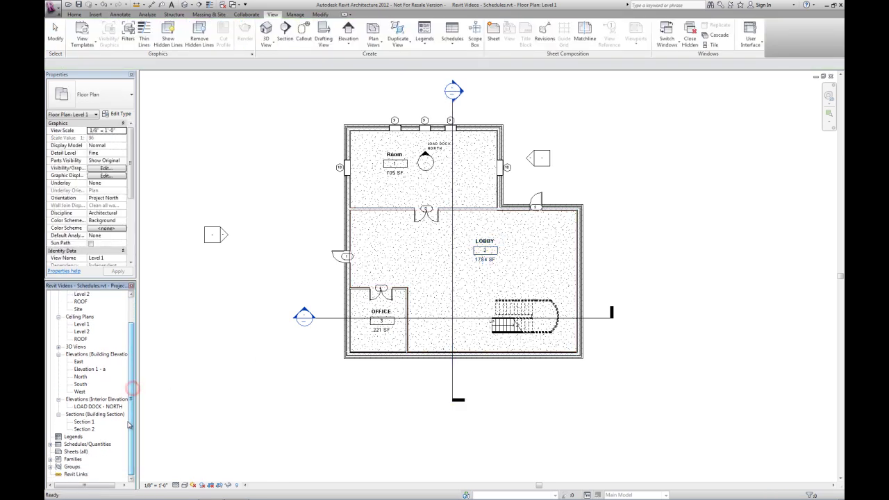
left_click(50, 443)
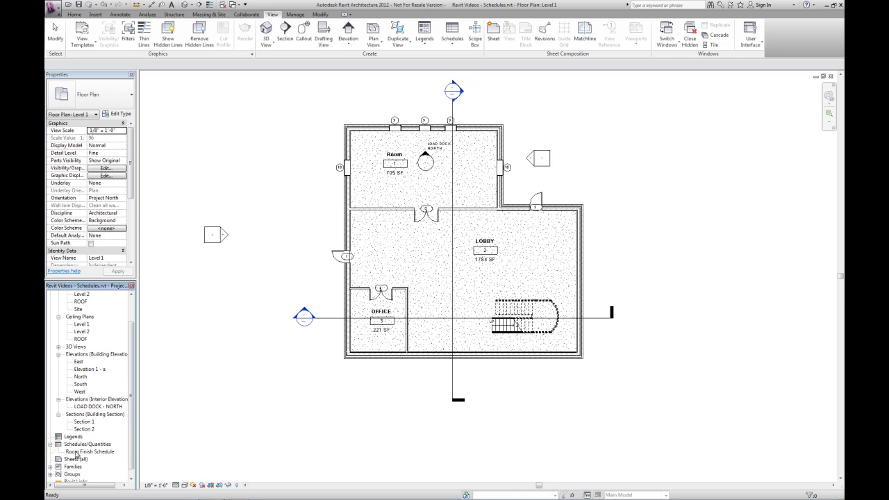
- In the Room Finish Schedule, change LOBBY's number to 100 and OFFICE's to 101
double_click(80, 451)
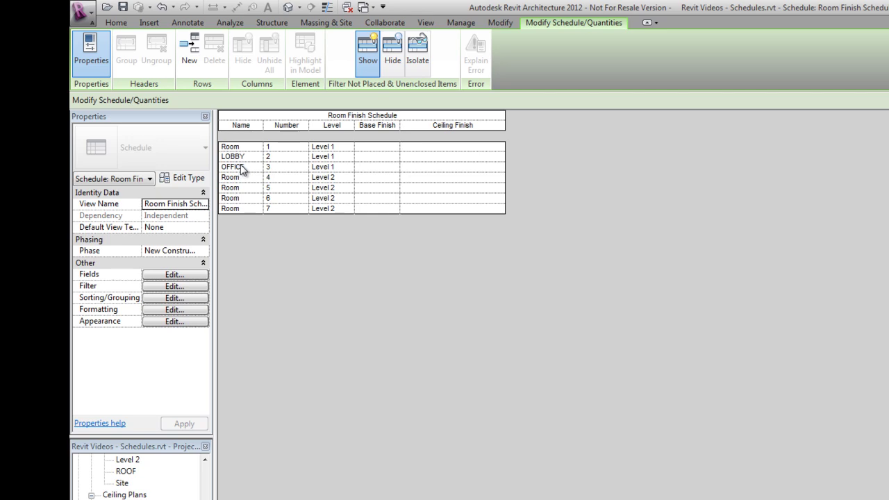
left_click(277, 158)
left_click(277, 158)
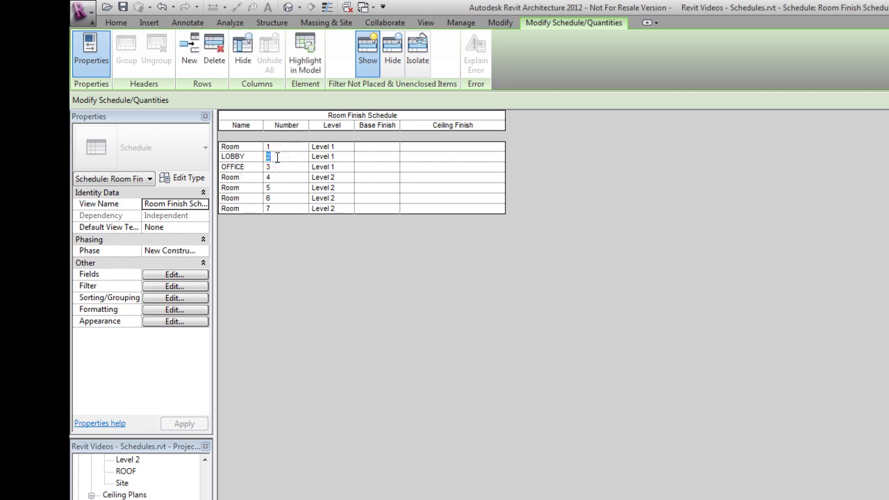
type("100")
key("Return")
left_click(278, 165)
type("101")
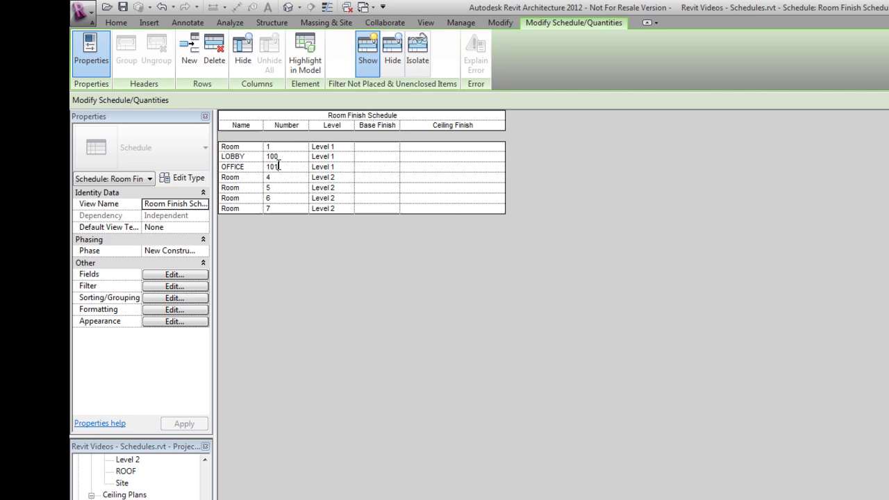
key("Return")
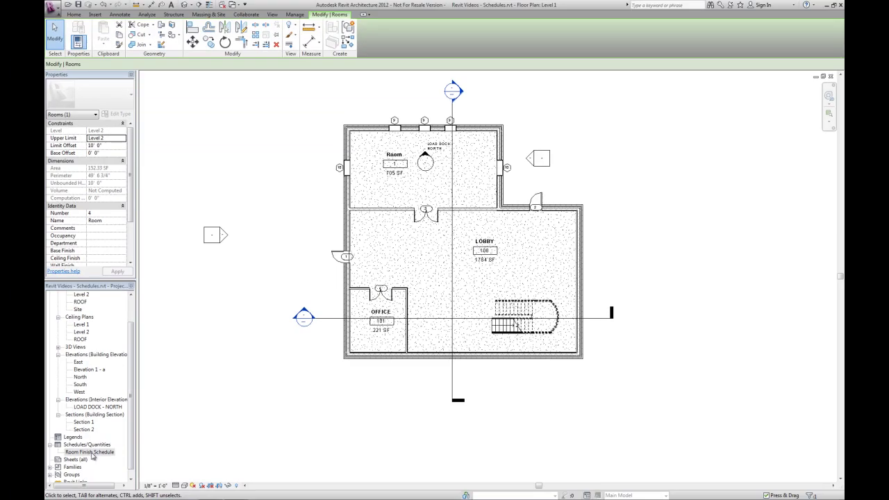
left_click(92, 452)
double_click(93, 452)
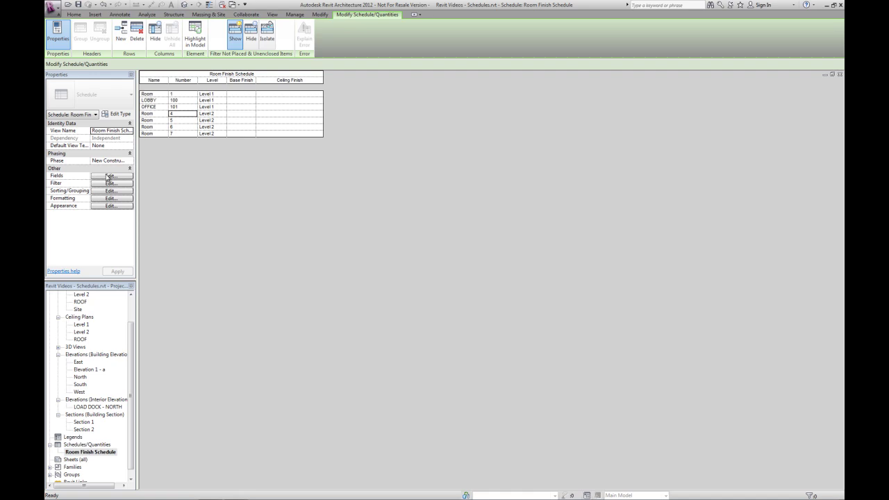
- Move the Number field to the top of the field list and set Sort by to Number
left_click(109, 176)
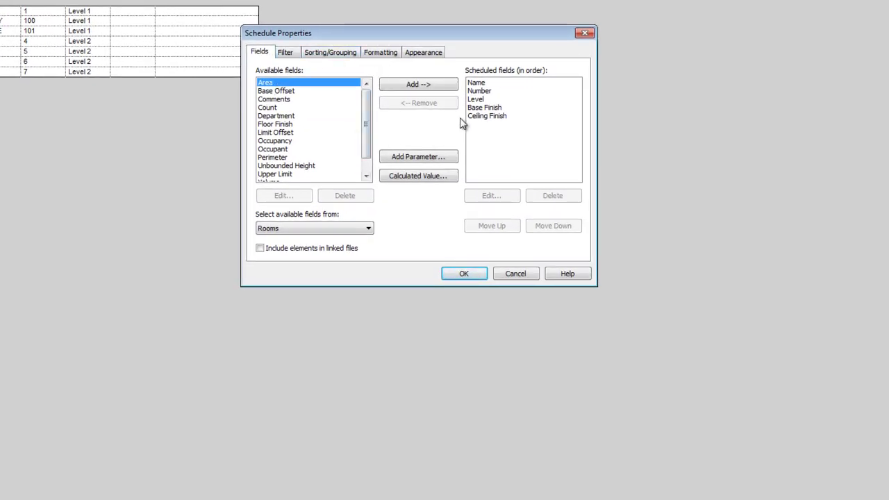
left_click(478, 91)
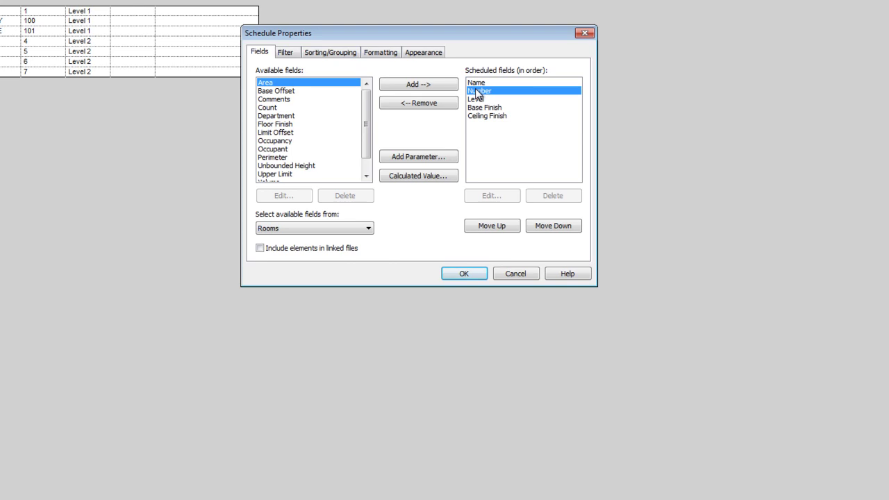
left_click(492, 225)
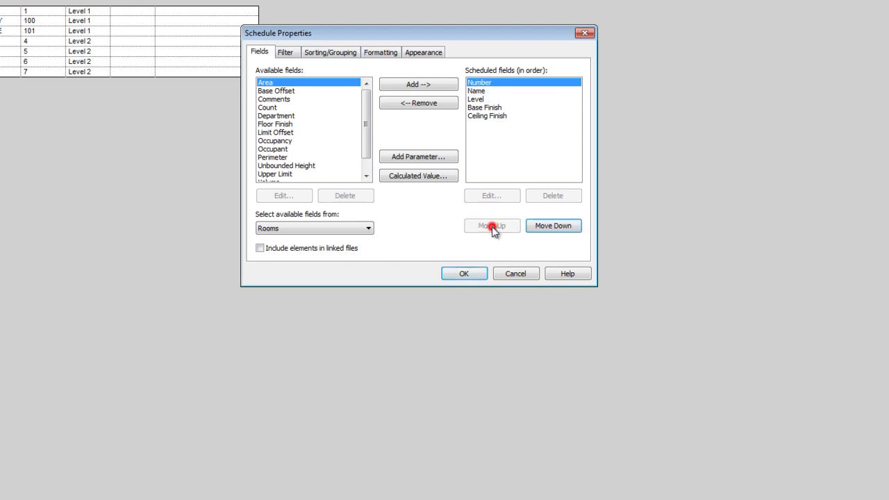
left_click(317, 54)
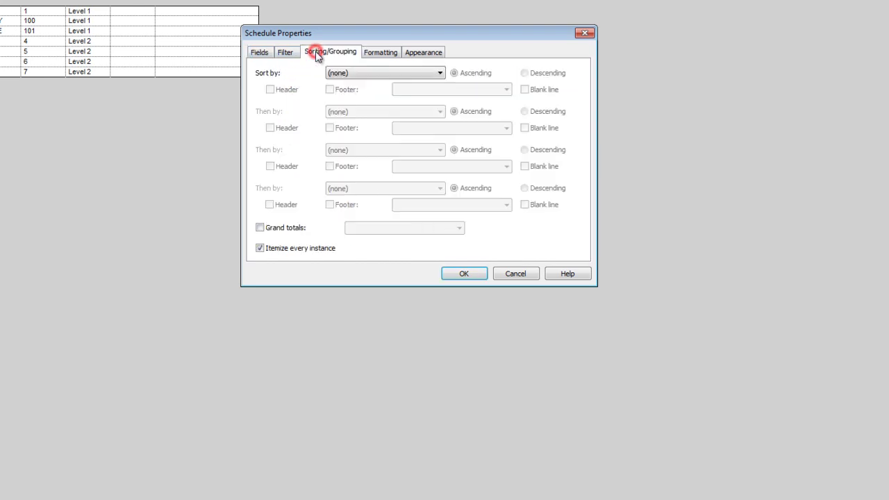
left_click(357, 73)
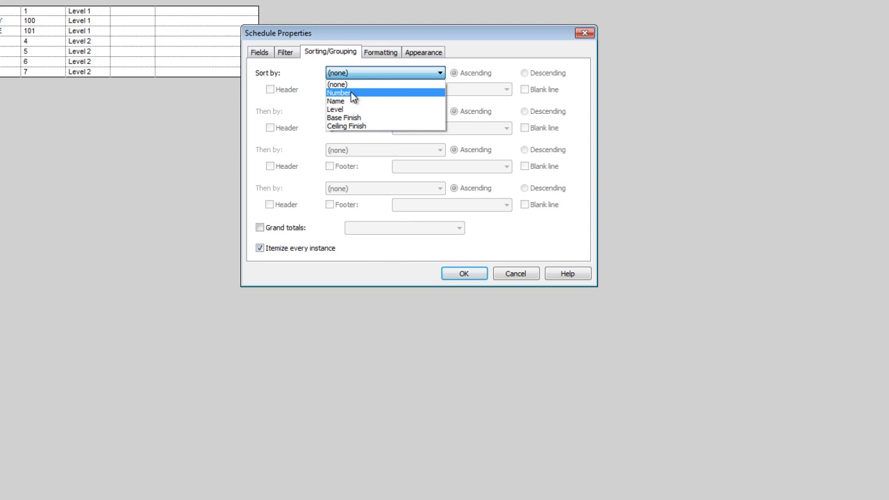
left_click(351, 94)
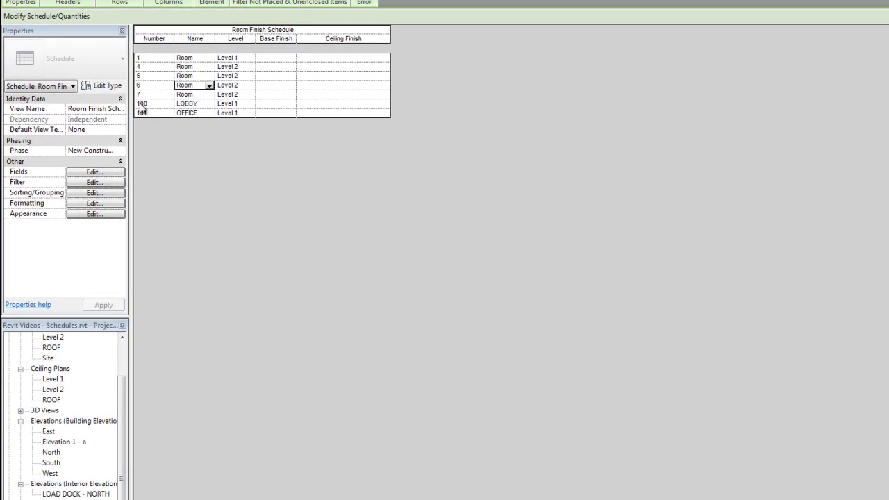
- Sort by Level with Header and Blank line checked, then by Number
left_click(94, 193)
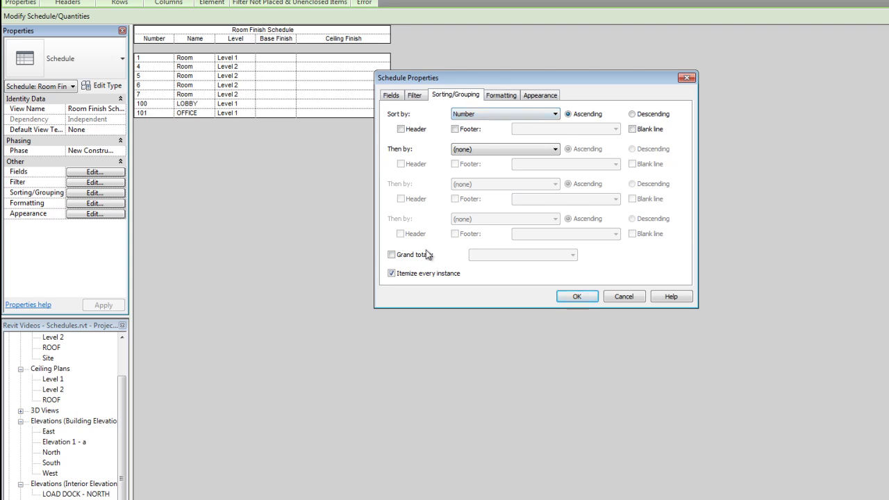
left_click(475, 114)
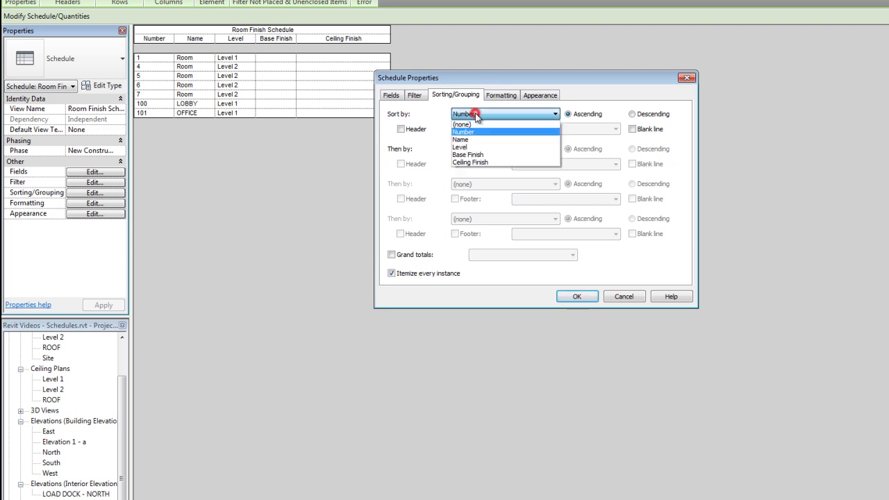
left_click(485, 147)
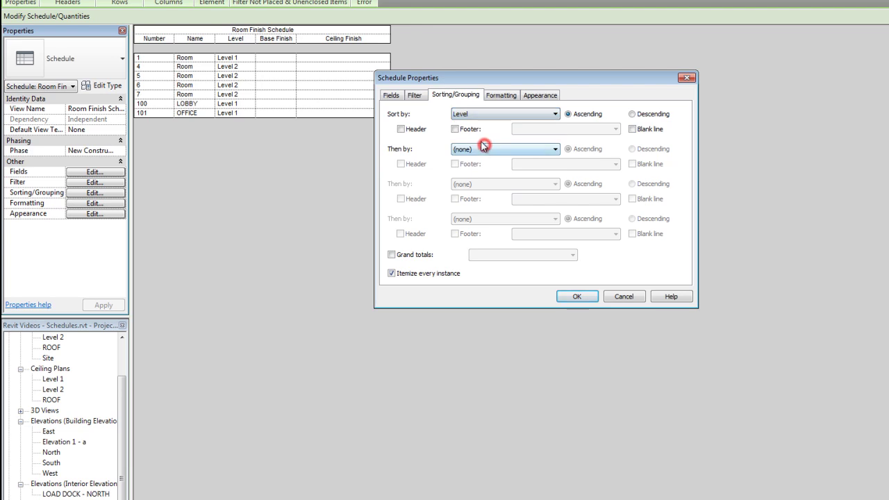
left_click(400, 129)
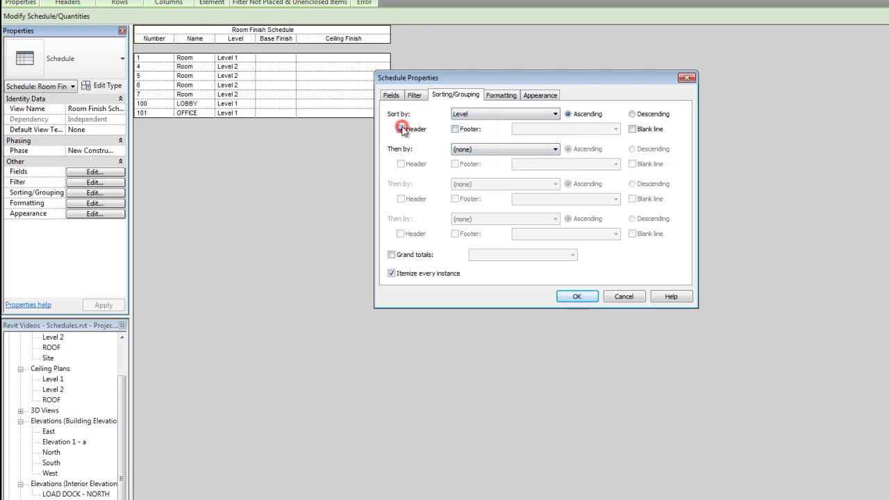
left_click(632, 129)
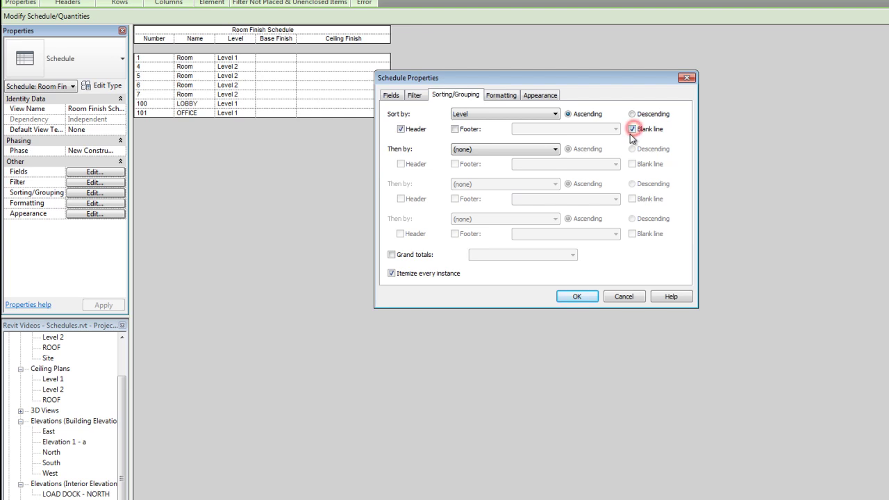
left_click(518, 150)
left_click(503, 167)
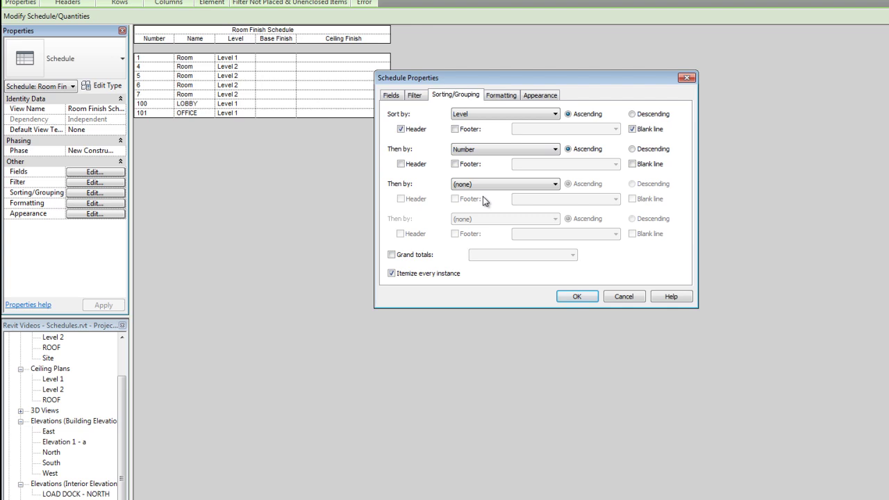
left_click(576, 297)
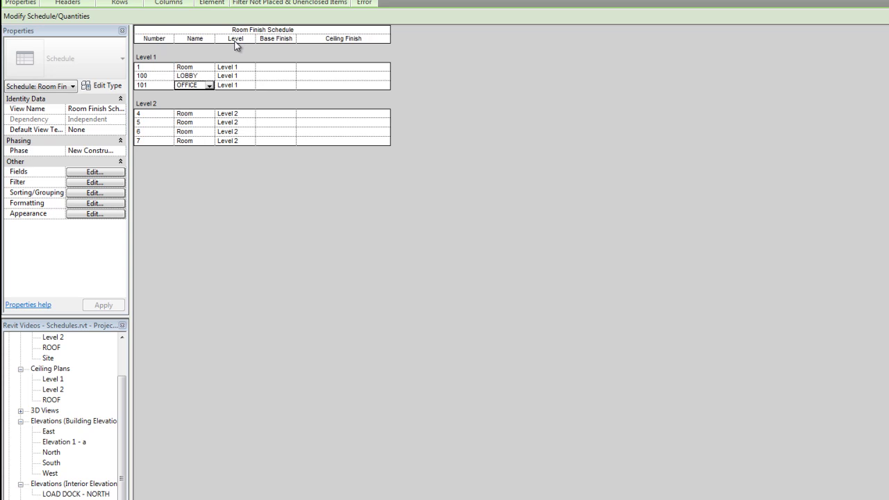
- Keep Level as the primary sort and set the Level field to hidden in the Room Finish Schedule
left_click(95, 193)
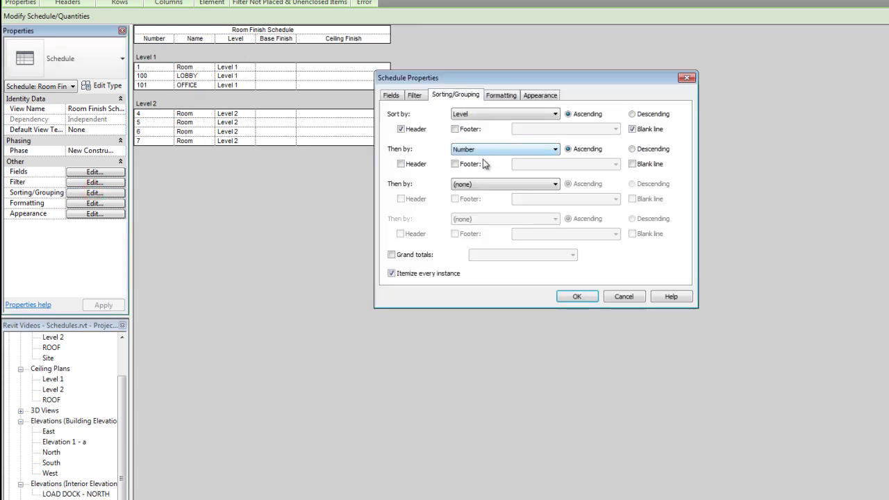
left_click(486, 115)
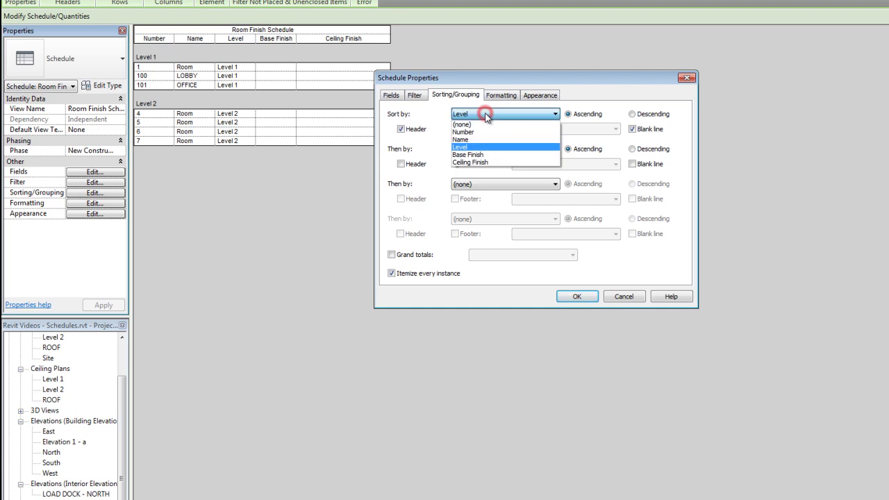
left_click(481, 84)
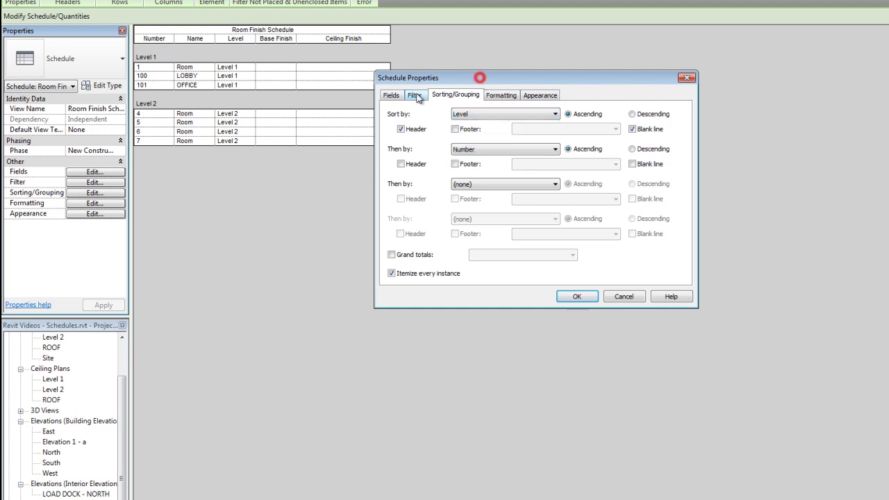
left_click(391, 95)
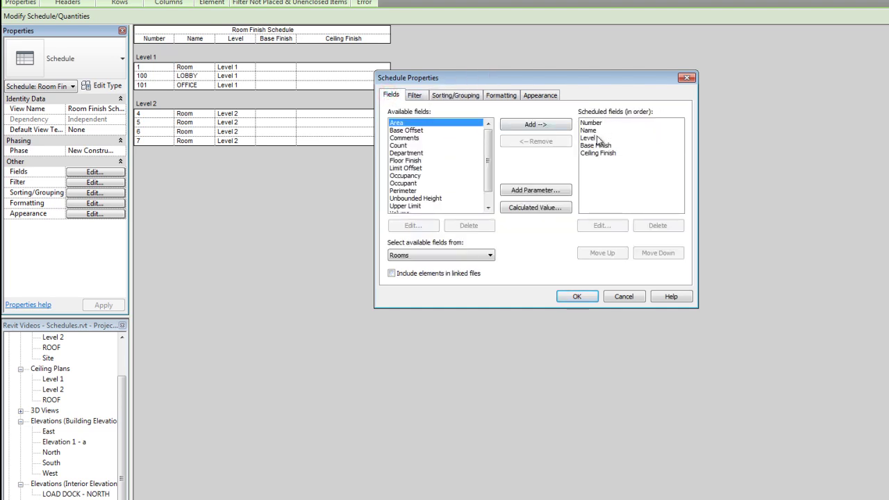
left_click(509, 97)
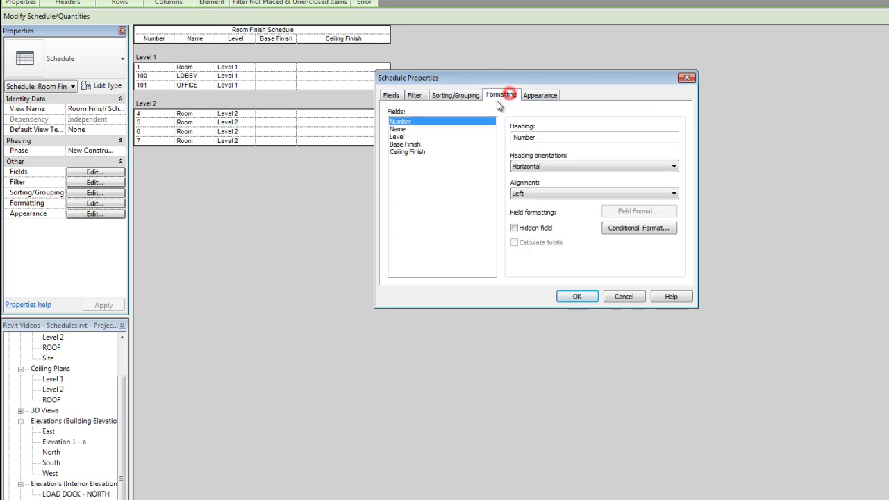
left_click(397, 137)
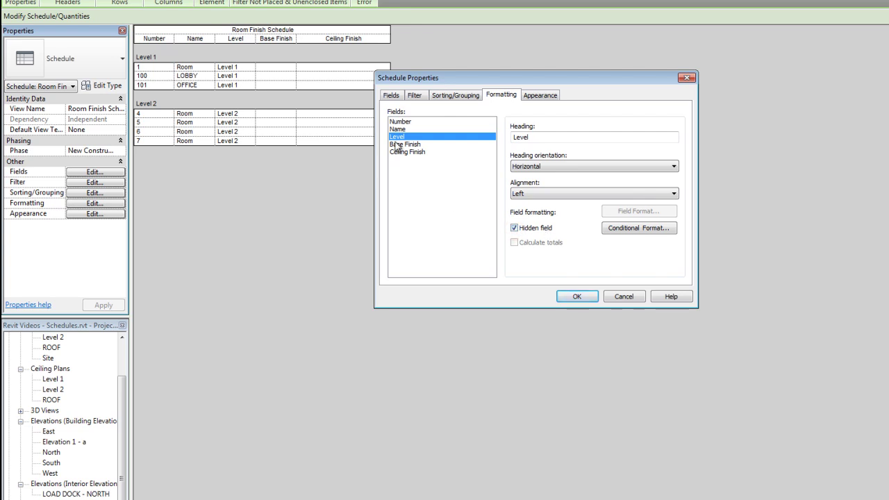
left_click(576, 295)
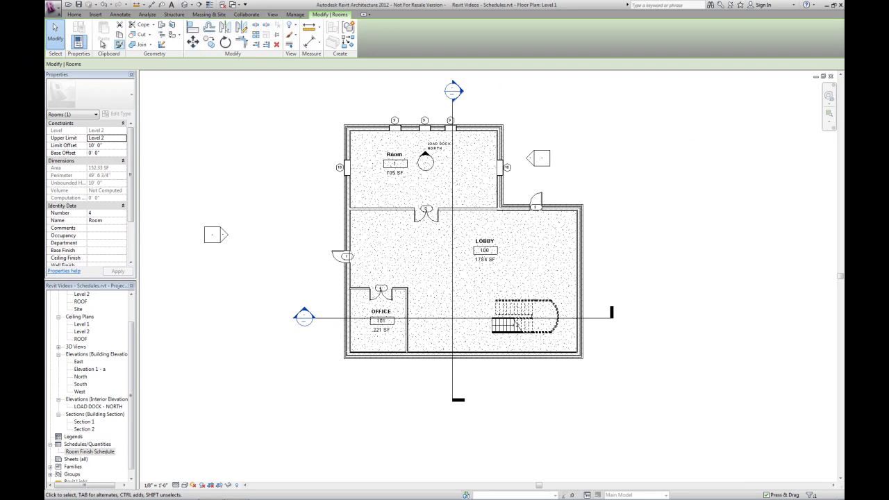
- Start a new schedule for the Doors category, named Door Schedule
left_click(54, 31)
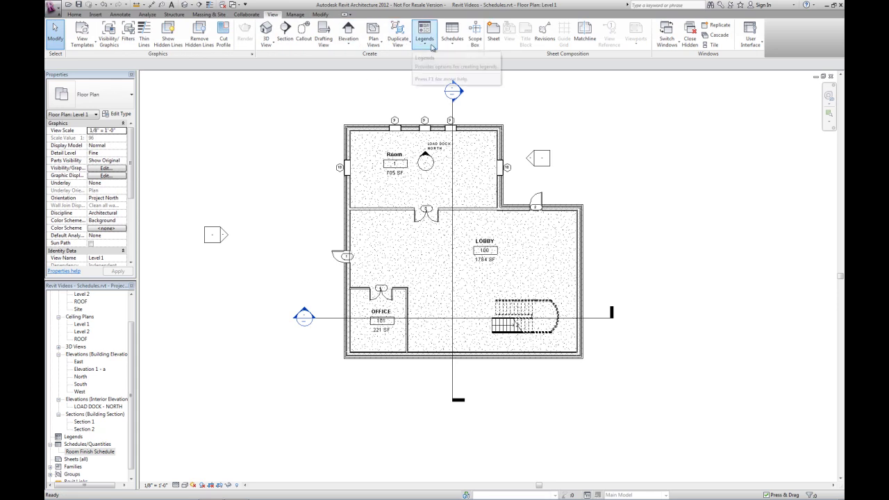
left_click(452, 41)
left_click(457, 60)
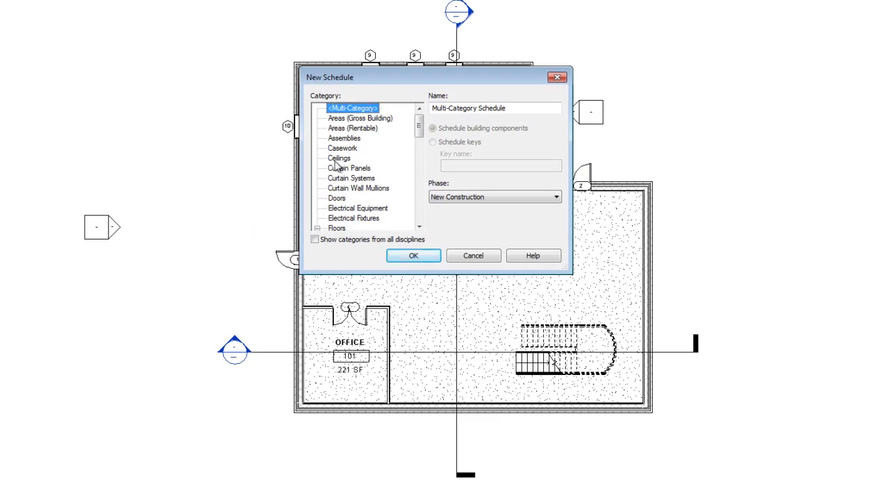
left_click(339, 199)
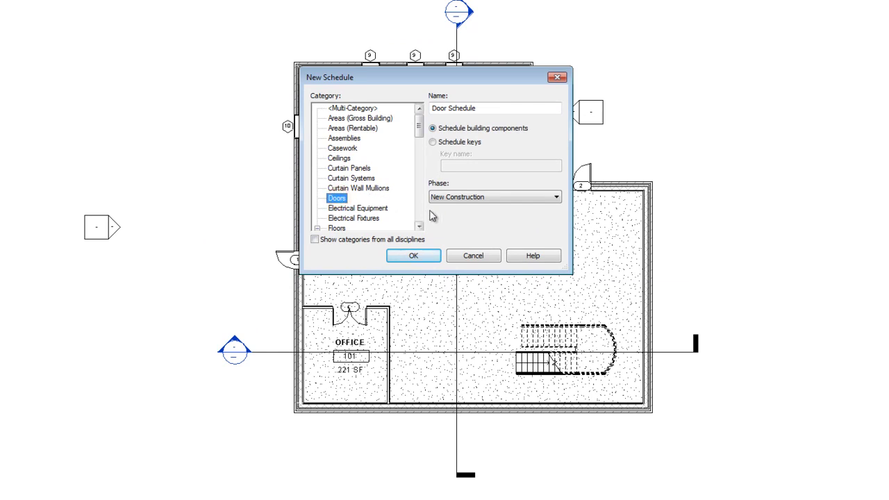
- Create the Door Schedule and add Mark as its first field
left_click(414, 256)
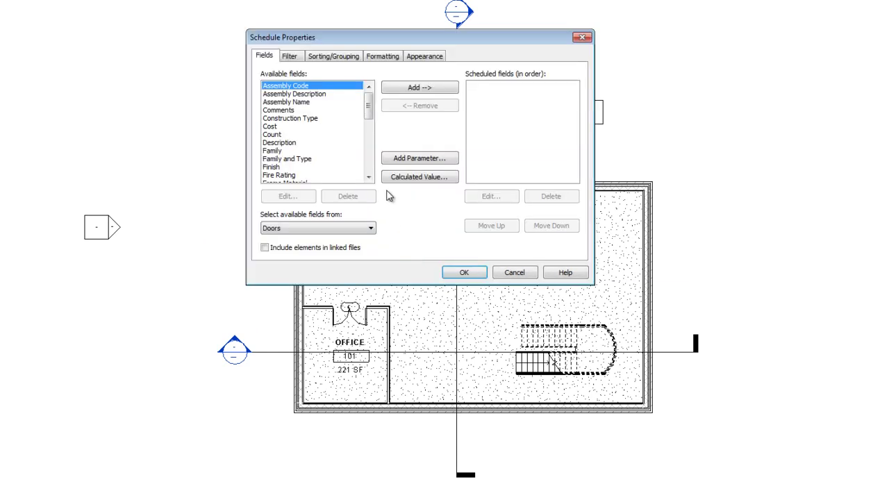
left_click_drag(373, 114, 373, 146)
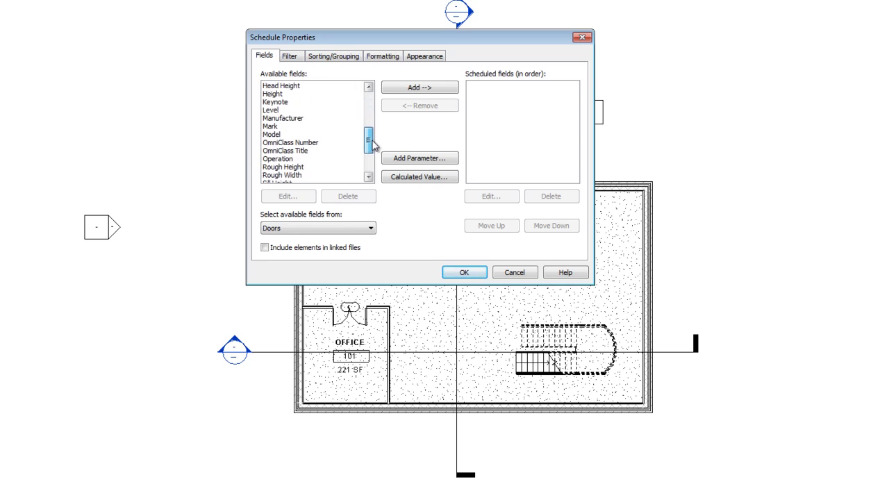
left_click_drag(373, 146, 374, 150)
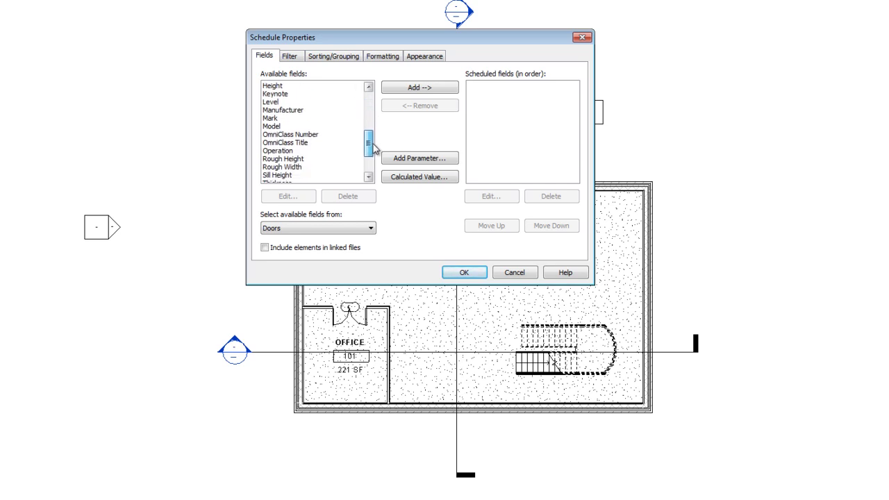
left_click(278, 119)
left_click(426, 87)
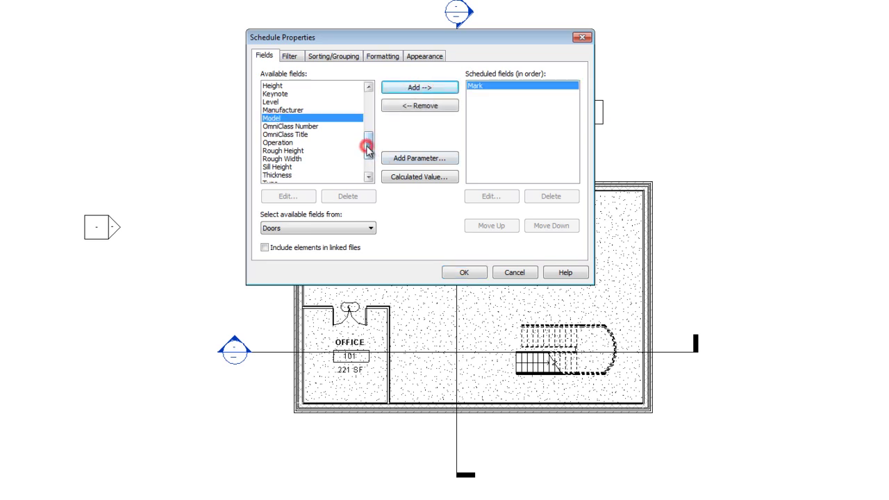
- Add the Fire Rating and Frame Type fields after Mark
left_click_drag(365, 147, 369, 108)
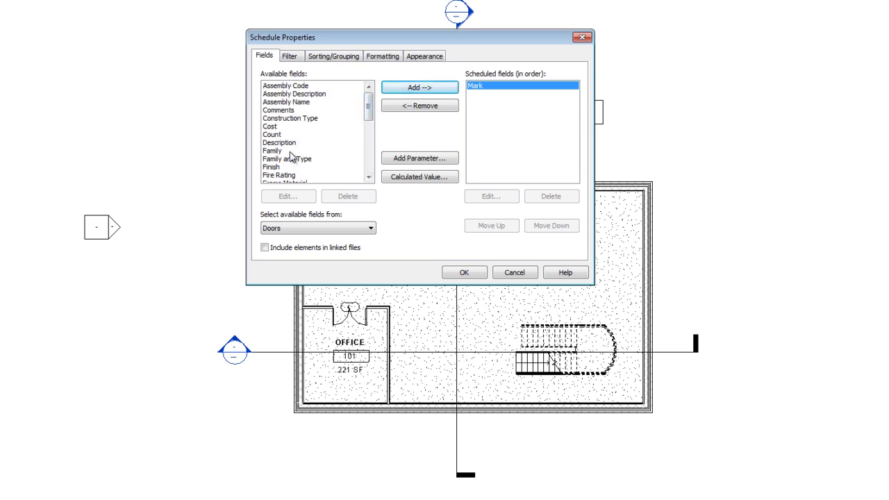
left_click(299, 175)
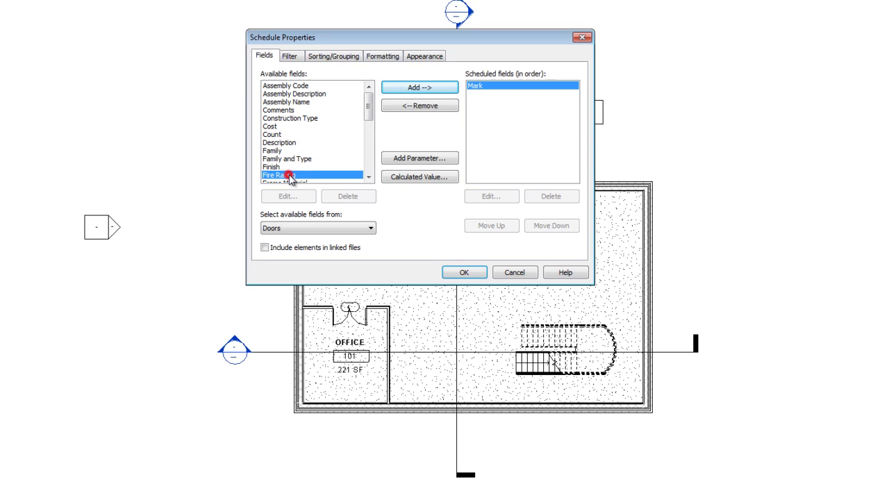
left_click(401, 86)
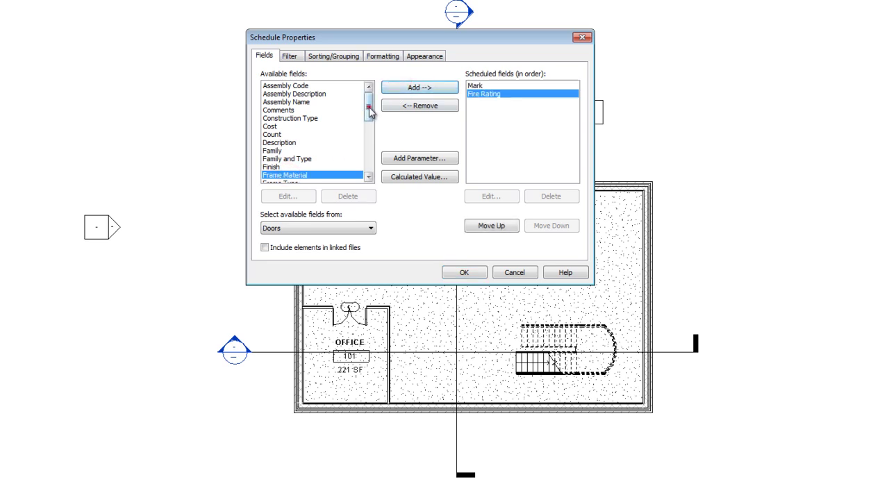
left_click_drag(369, 105, 355, 125)
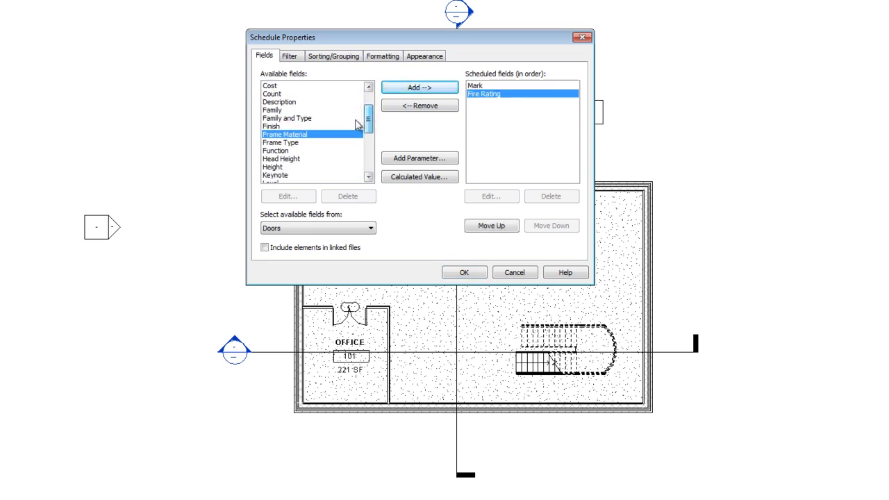
left_click(288, 142)
left_click(411, 90)
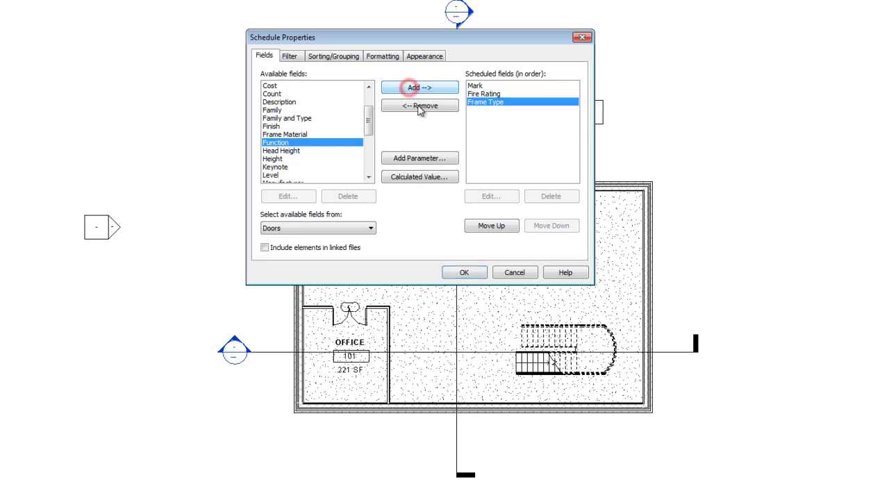
- Switch the field source to To Room and add To Room: Number to the Door Schedule
left_click(370, 228)
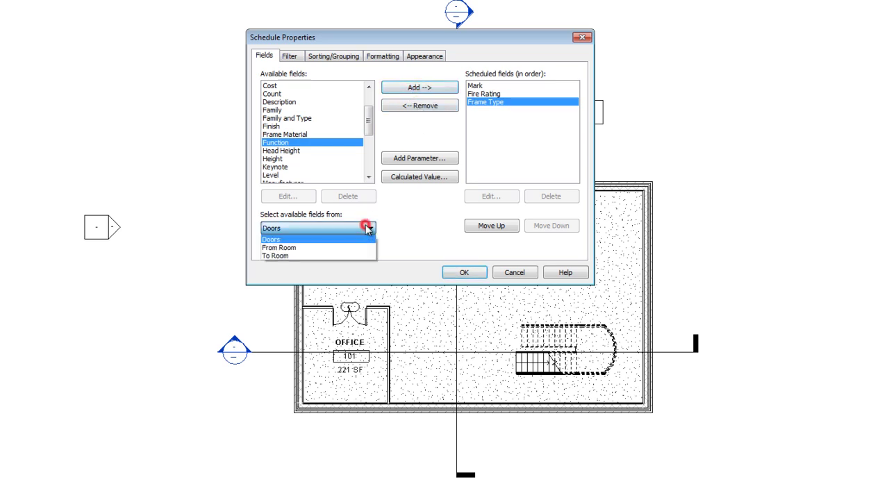
left_click(288, 256)
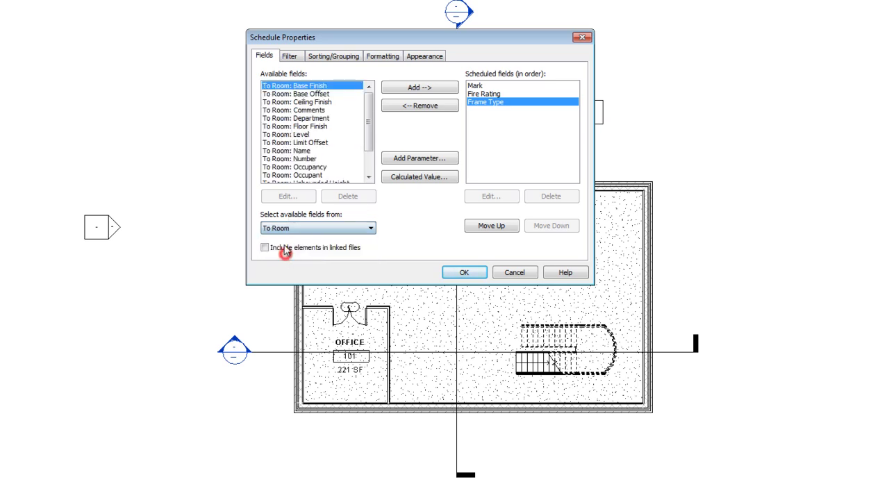
left_click(300, 150)
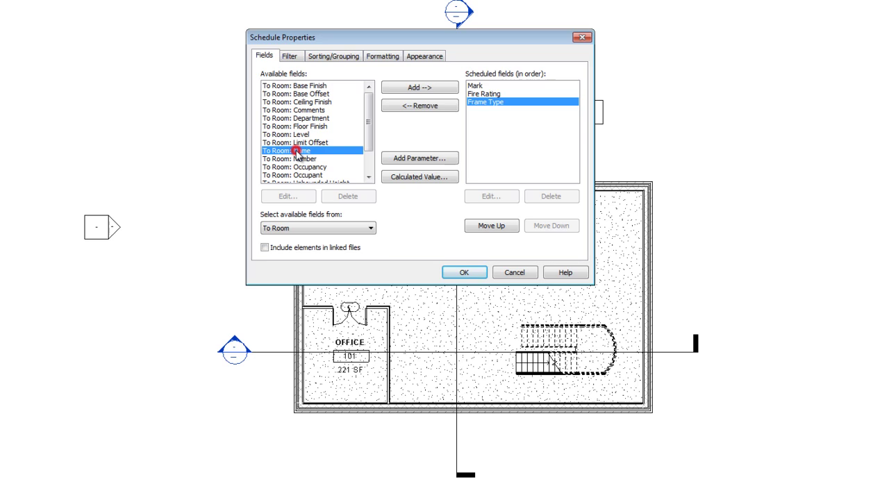
left_click(300, 159)
left_click(417, 88)
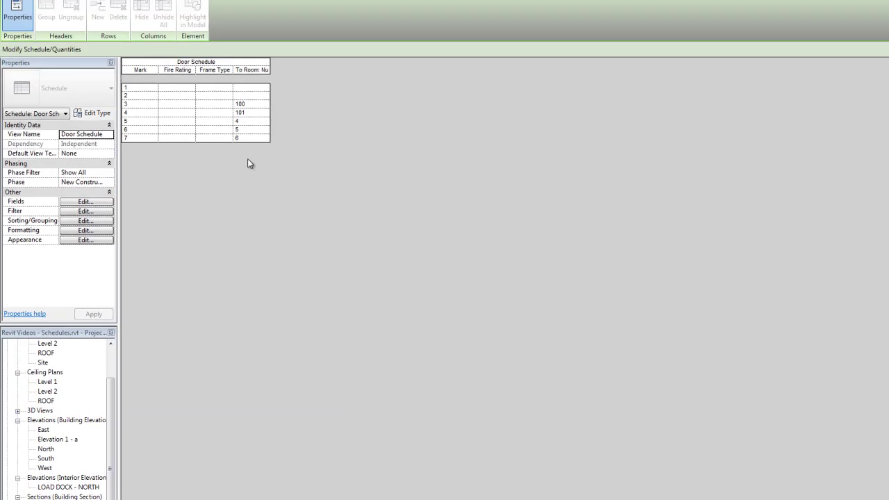
- Add the Height and Width door fields and apply them to the Door Schedule
left_click(97, 201)
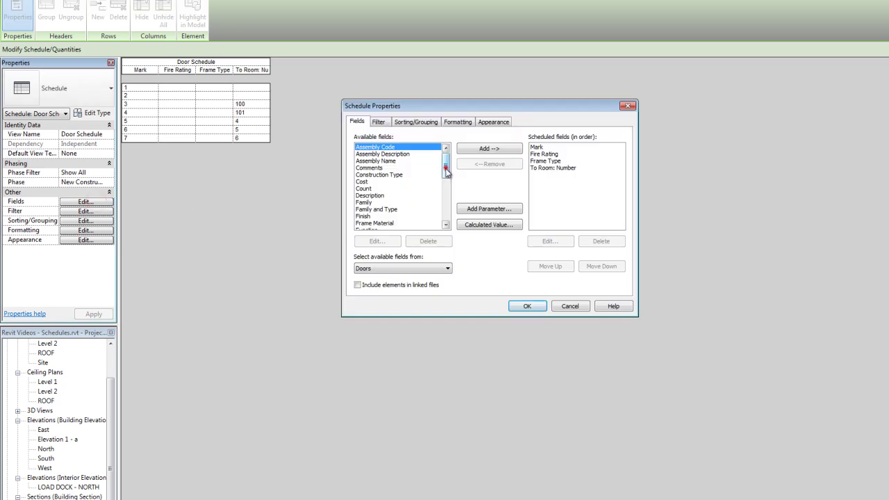
left_click_drag(446, 165, 446, 181)
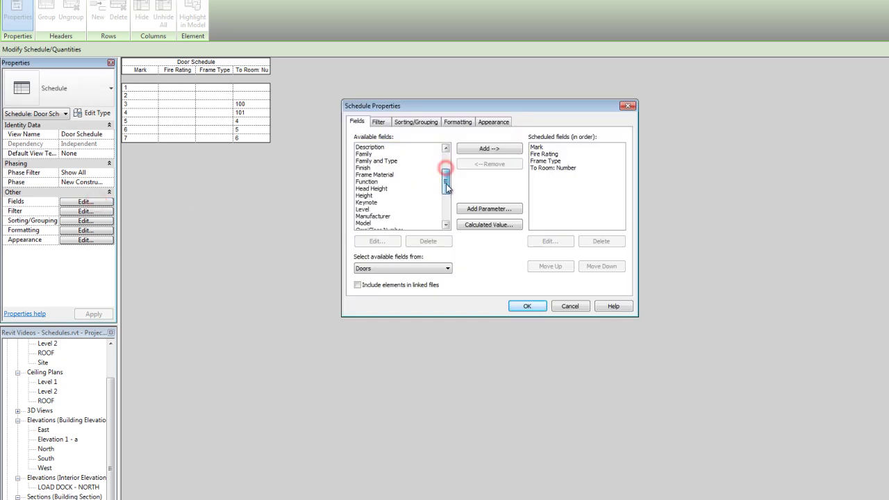
left_click(374, 195)
left_click(477, 149)
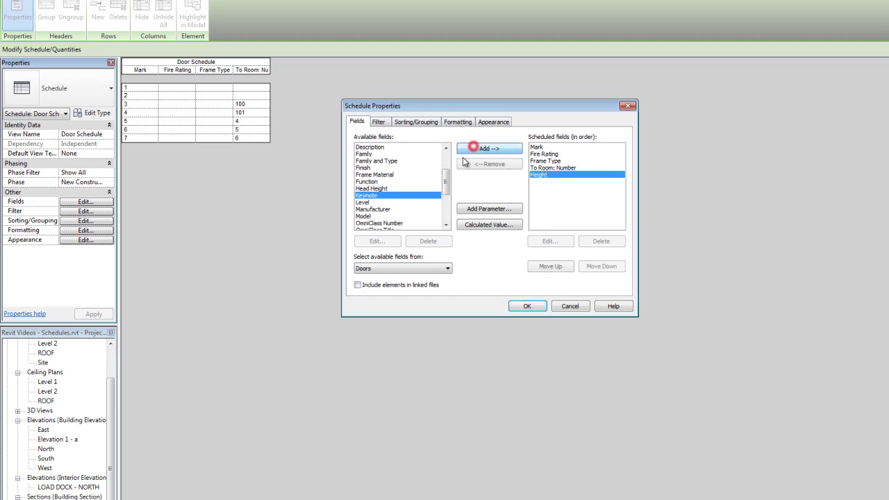
left_click_drag(446, 182, 445, 206)
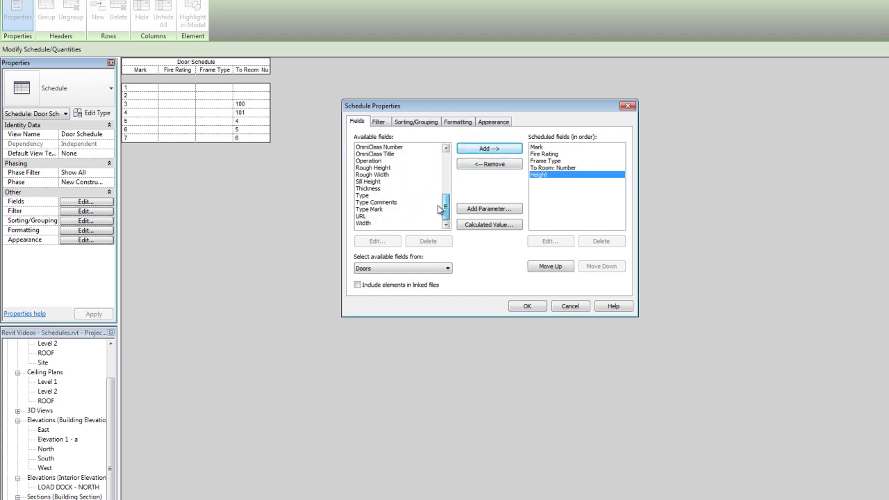
left_click(363, 223)
left_click(476, 149)
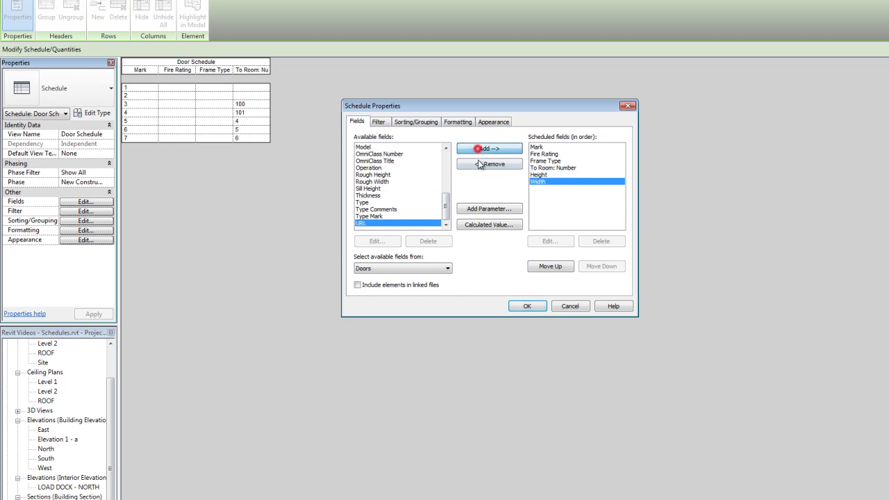
left_click(522, 304)
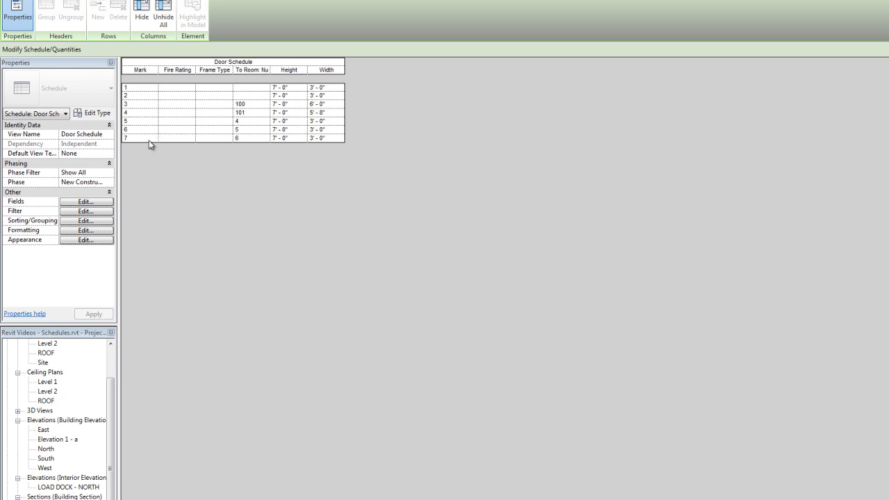
- Highlight door 1 from its schedule row and zoom the Level 1 plan to it
left_click(153, 91)
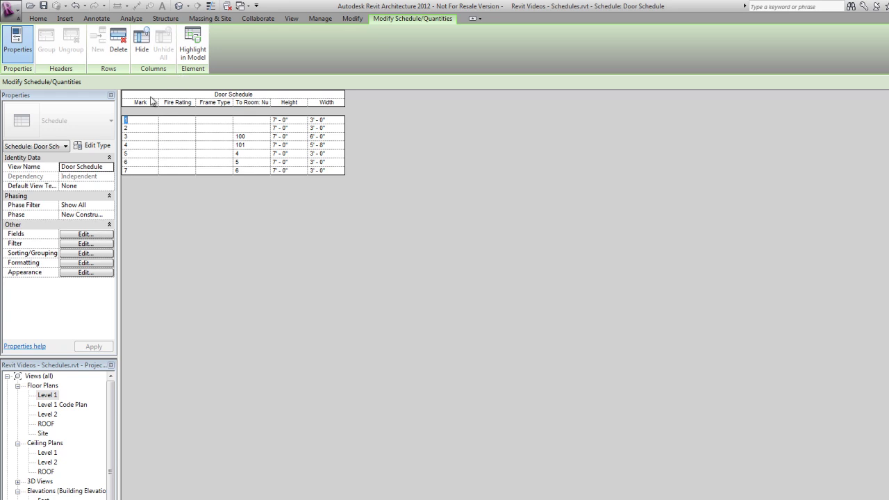
left_click(193, 48)
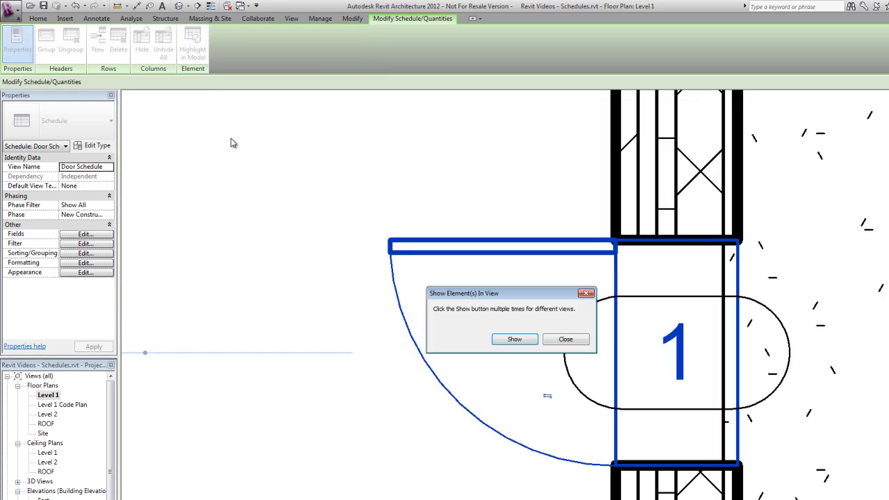
left_click(565, 339)
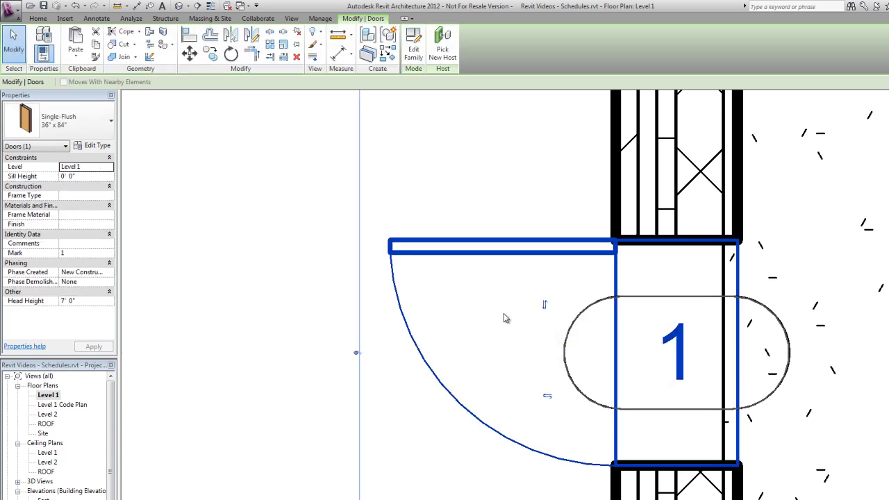
scroll(506, 316, "down", 5)
scroll(506, 316, "down", 2)
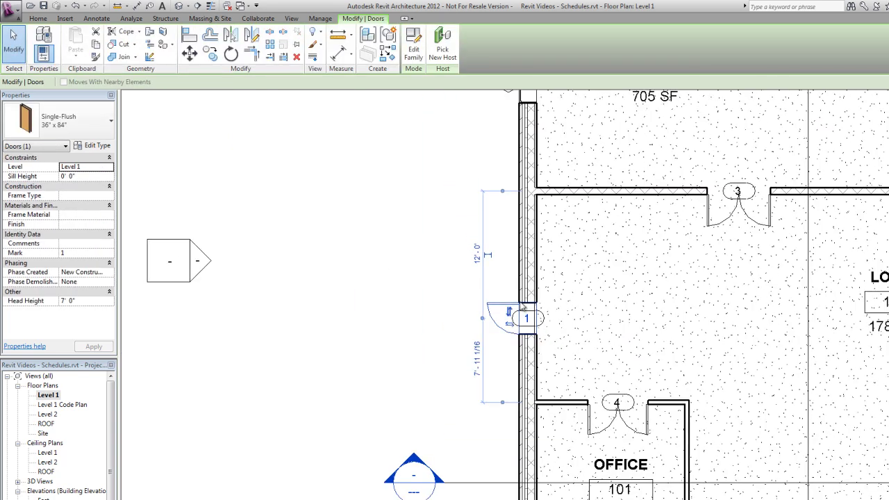
middle_click_drag(474, 352, 311, 394)
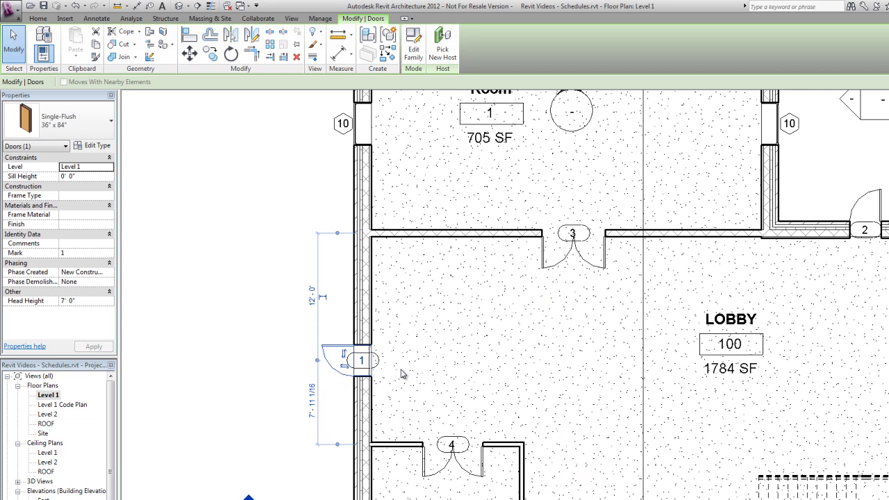
scroll(403, 373, "down", 1)
middle_click_drag(450, 341, 395, 365)
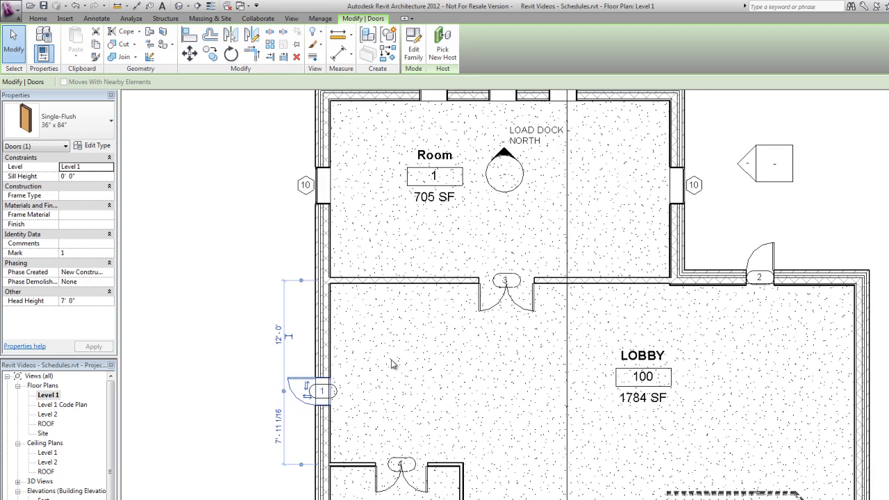
- Place a new door, tagged 8, in the wall below Room 1
left_click(226, 310)
left_click(39, 18)
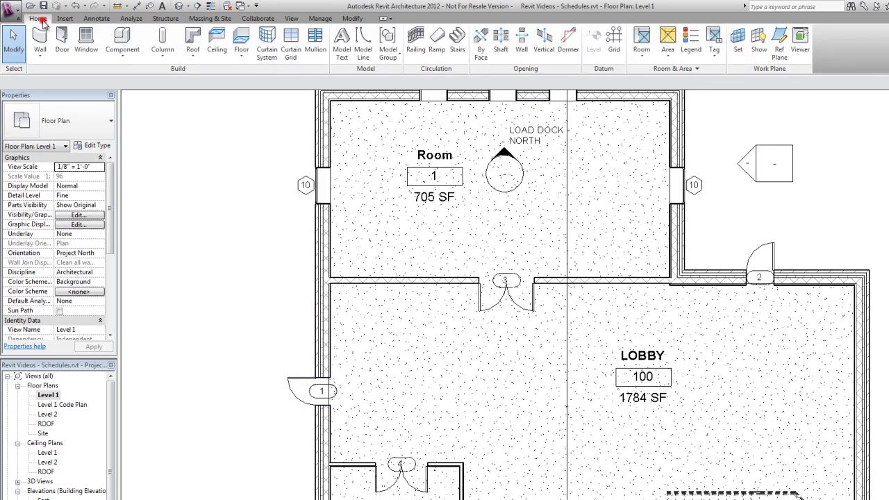
left_click(62, 38)
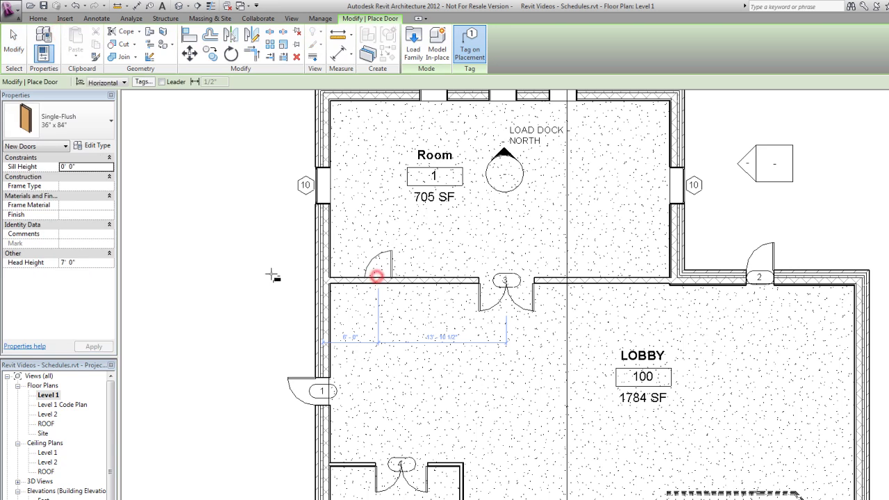
left_click(363, 291)
key("Escape")
key("Escape")
scroll(383, 285, "up", 2)
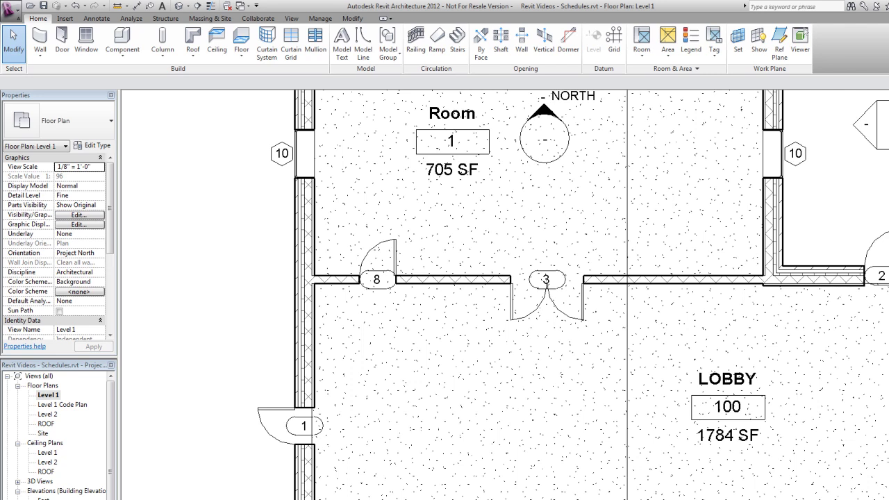
- Delete door 8 through its Door Schedule row and view the Level 1 plan without it
key("ctrl+Tab")
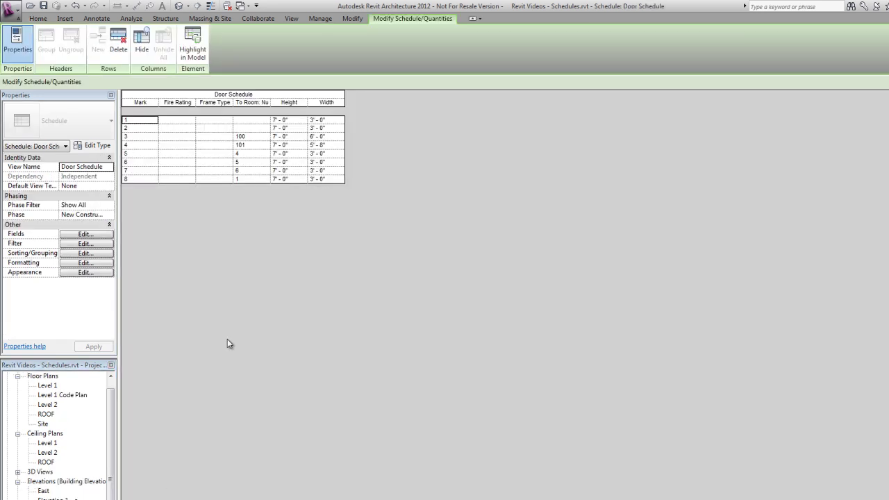
left_click(148, 179)
left_click(118, 41)
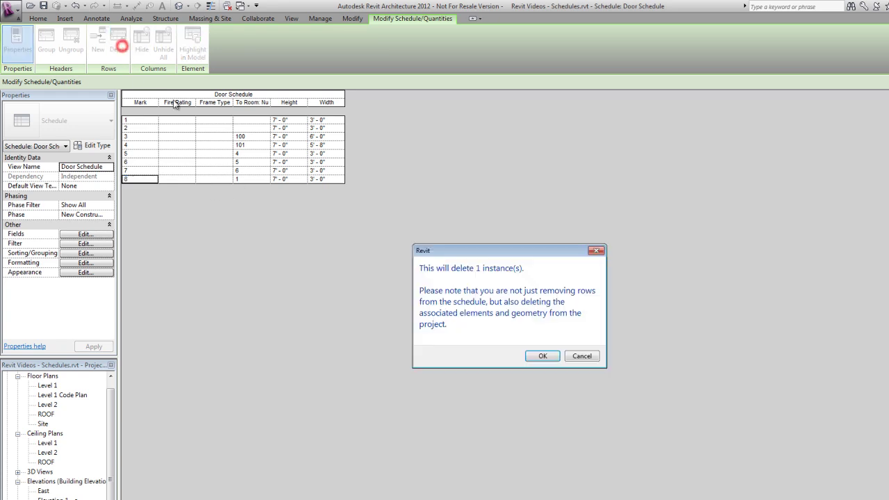
left_click(535, 357)
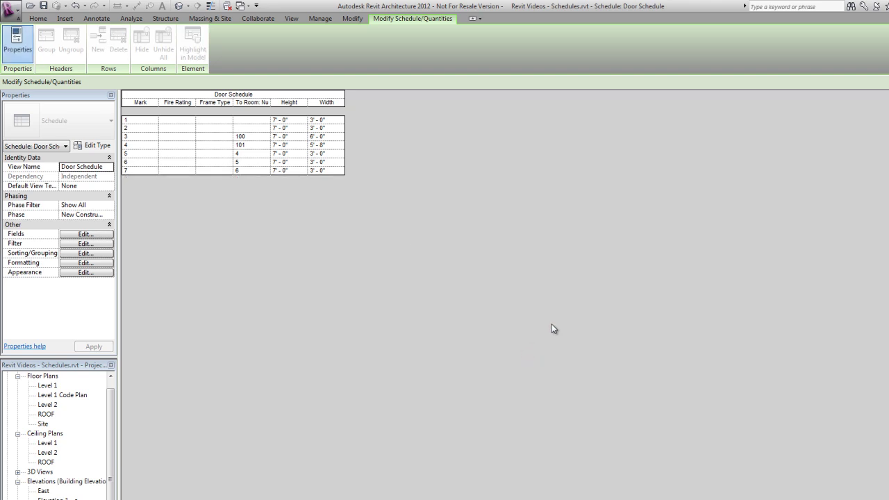
key("ctrl+Tab")
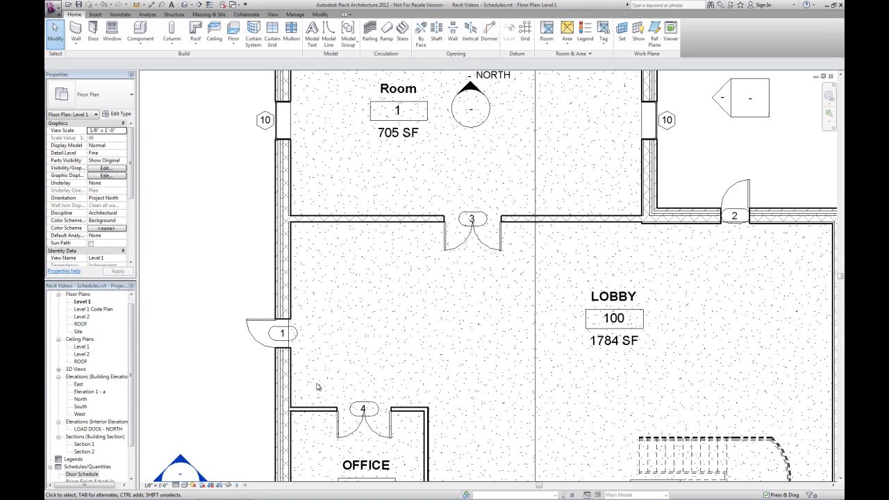
scroll(316, 387, "down", 3)
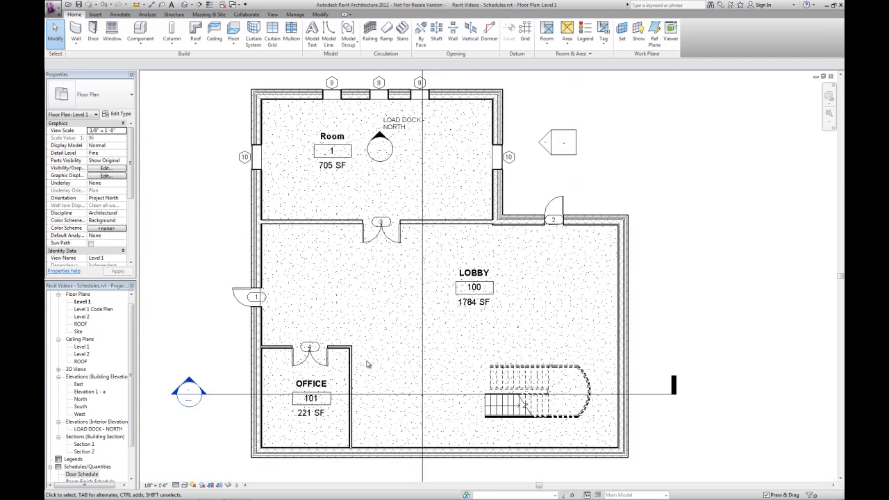